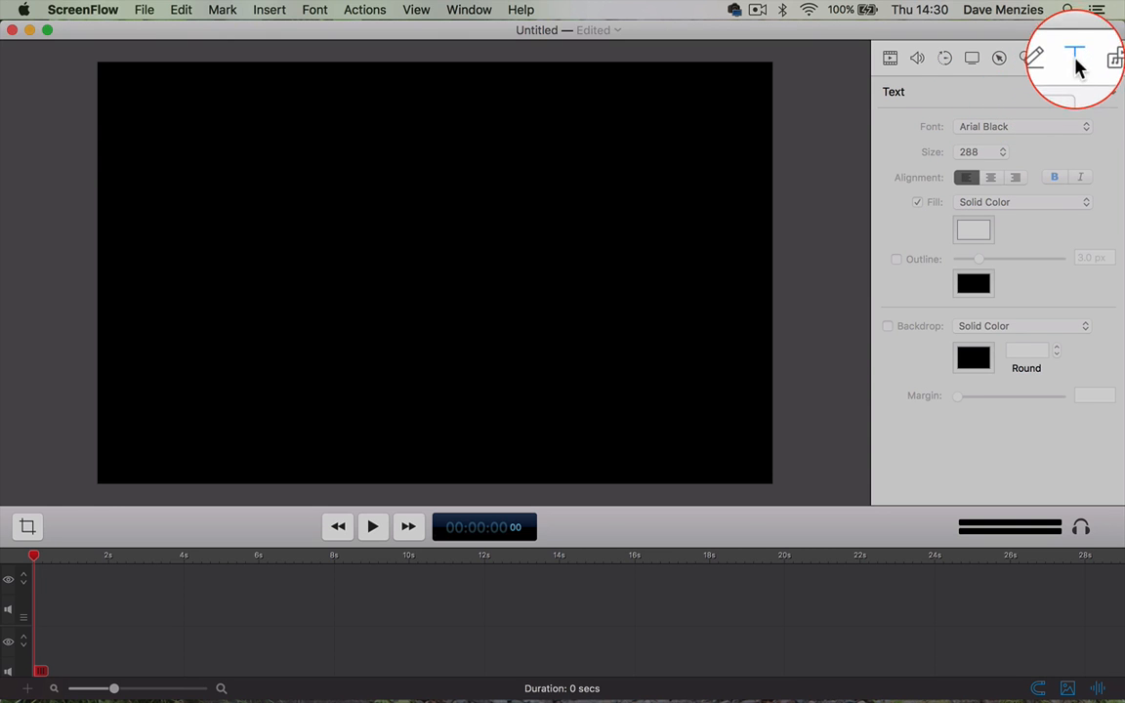
# - Add a three-line text clip reading TIME = MONEY and format it in Arial Black at size 288
pyautogui.click(1065, 93)
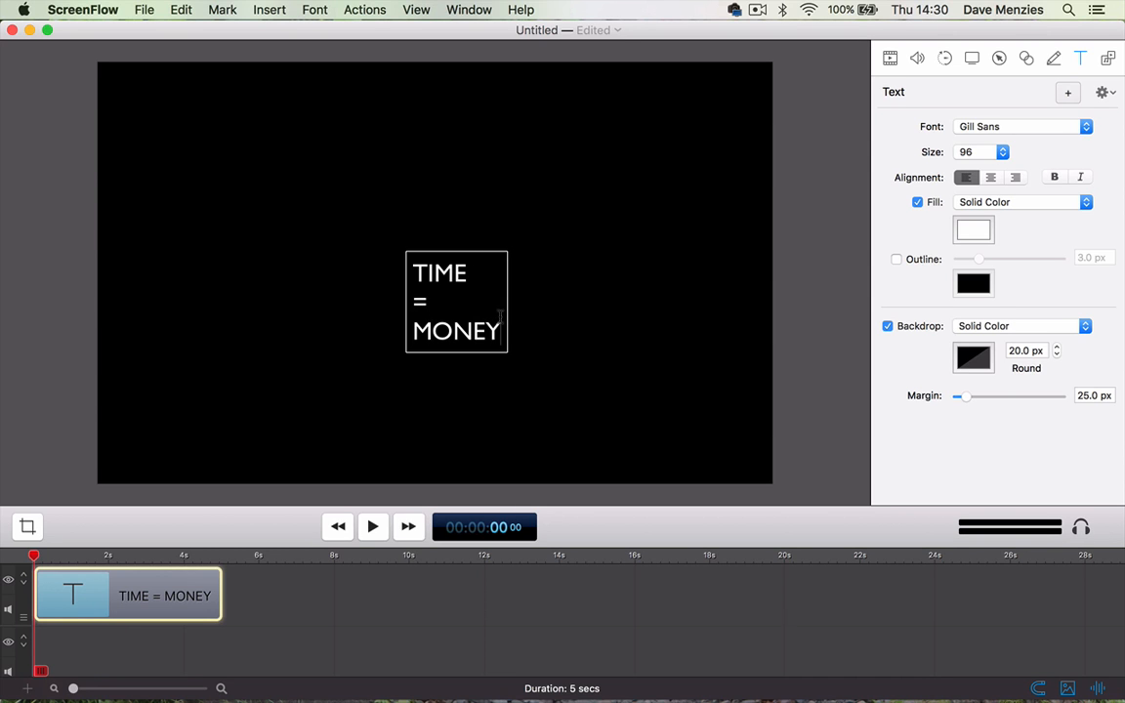
pyautogui.moveTo(503, 332); pyautogui.dragTo(450, 310)
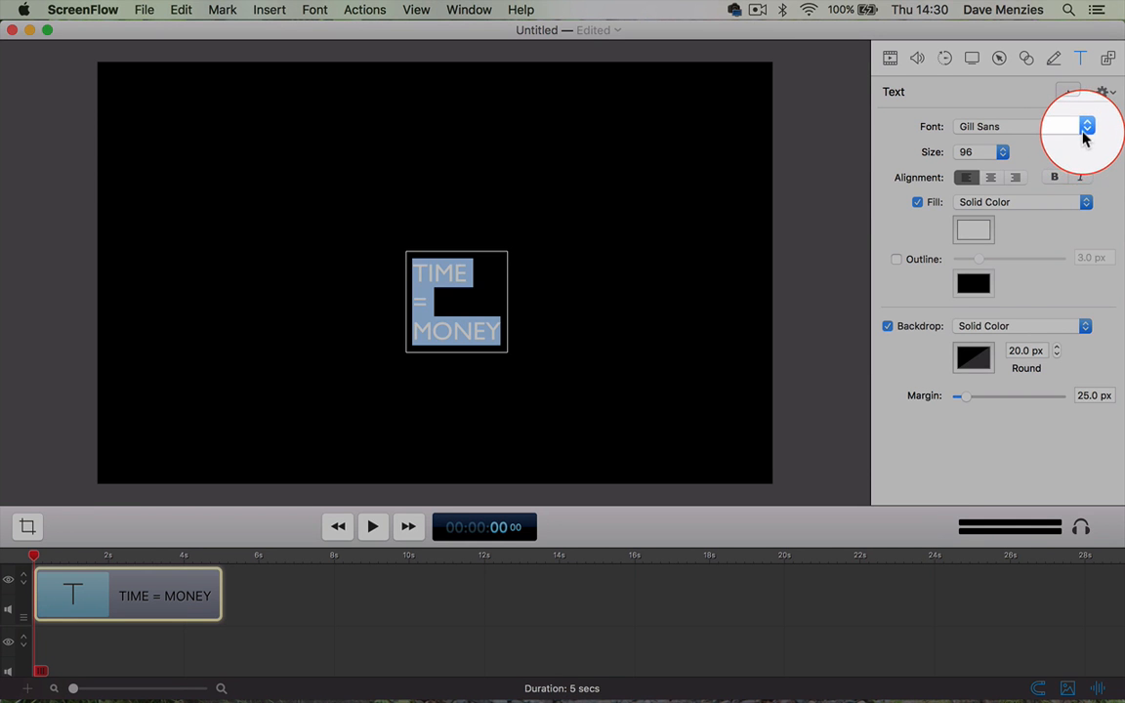
pyautogui.click(1085, 131)
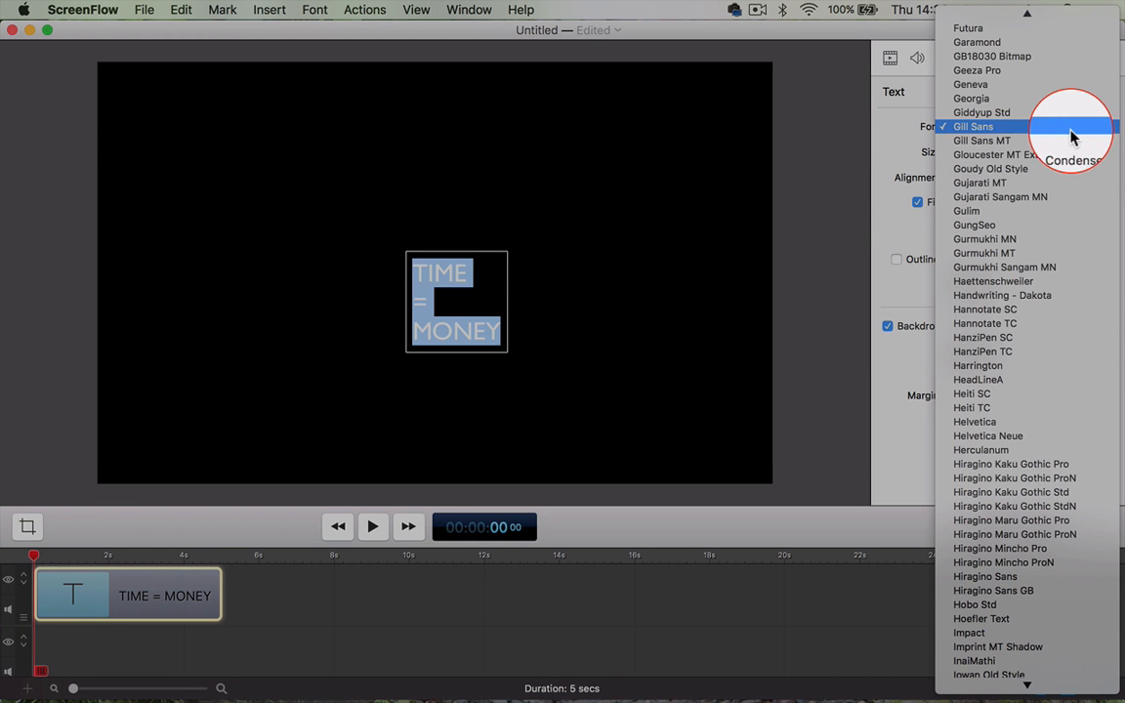
pyautogui.scroll(5, 1055, 136)
pyautogui.scroll(15, 1055, 137)
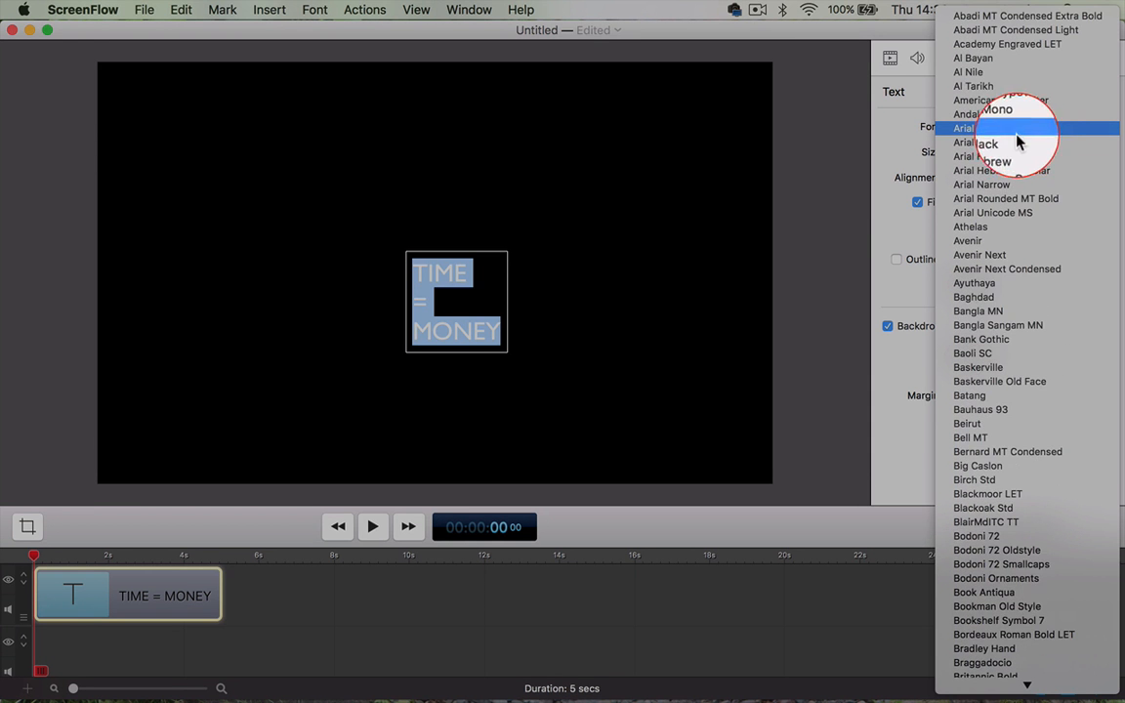
pyautogui.click(1014, 145)
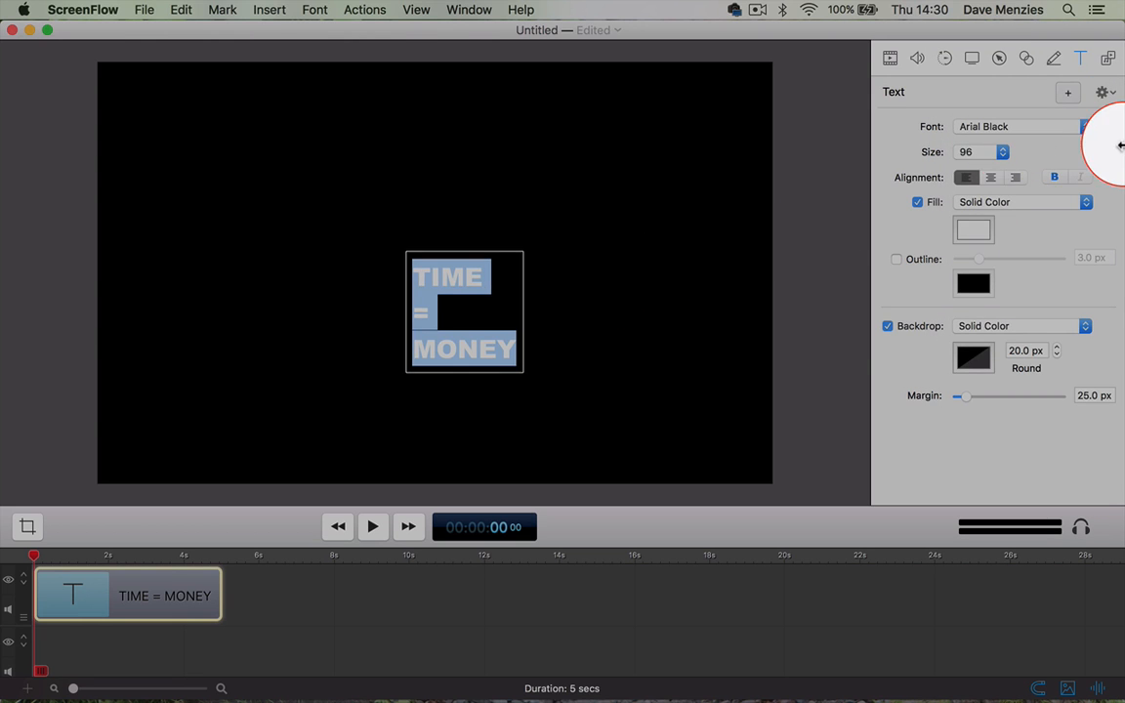
pyautogui.click(1005, 154)
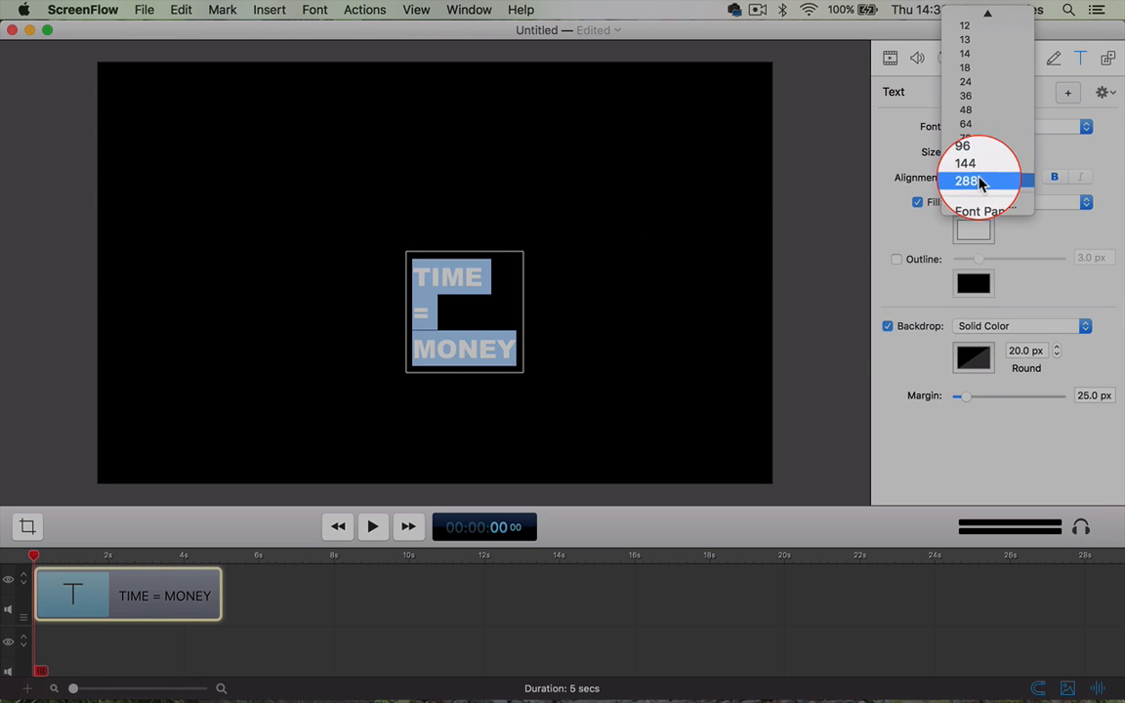
pyautogui.click(980, 181)
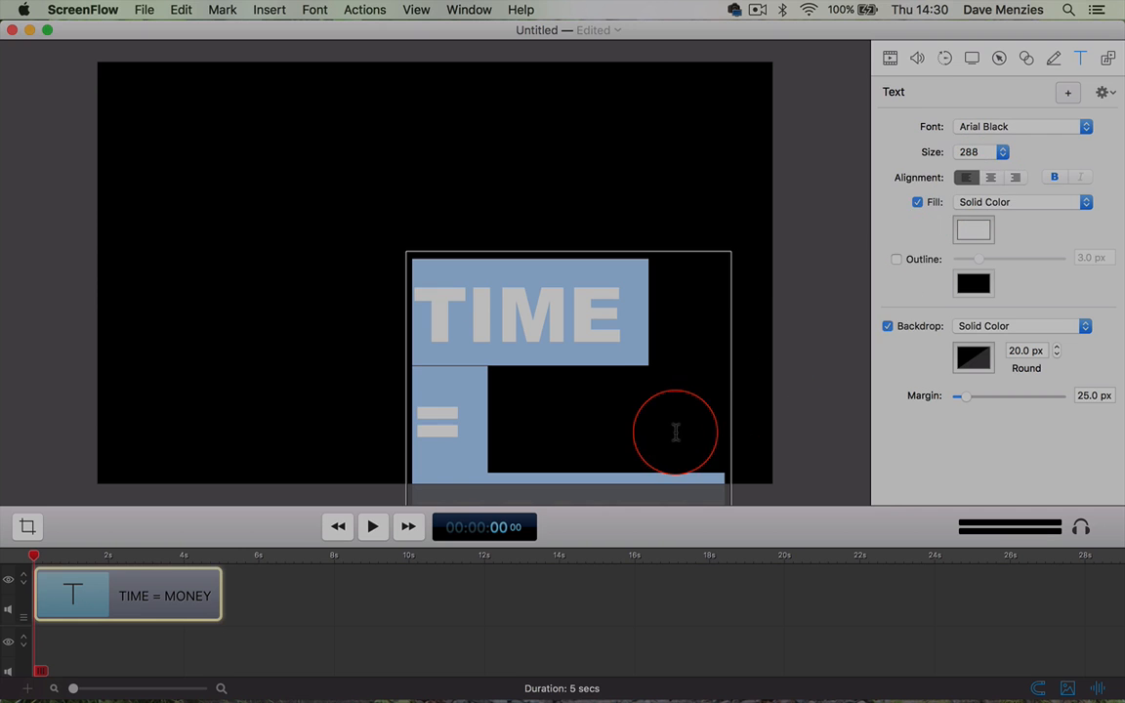
# - Move the text up to about position 122, 43 so it fits the canvas and scale it to 147%
pyautogui.click(152, 595)
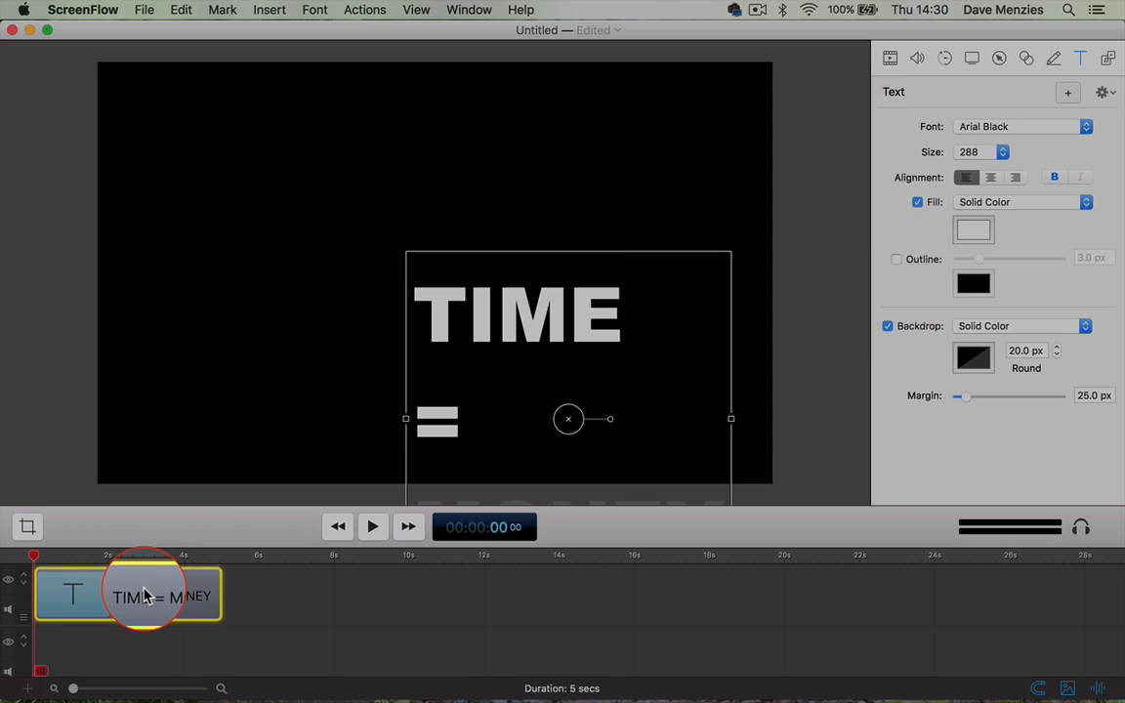
pyautogui.moveTo(577, 422); pyautogui.dragTo(476, 266)
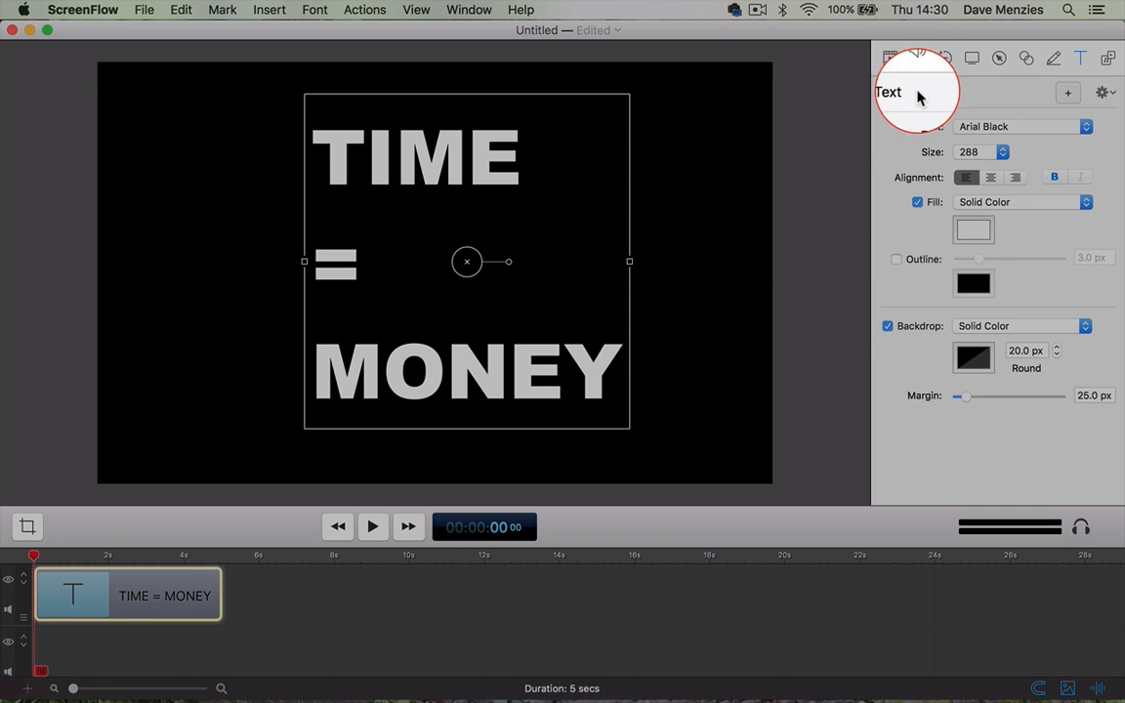
pyautogui.click(890, 59)
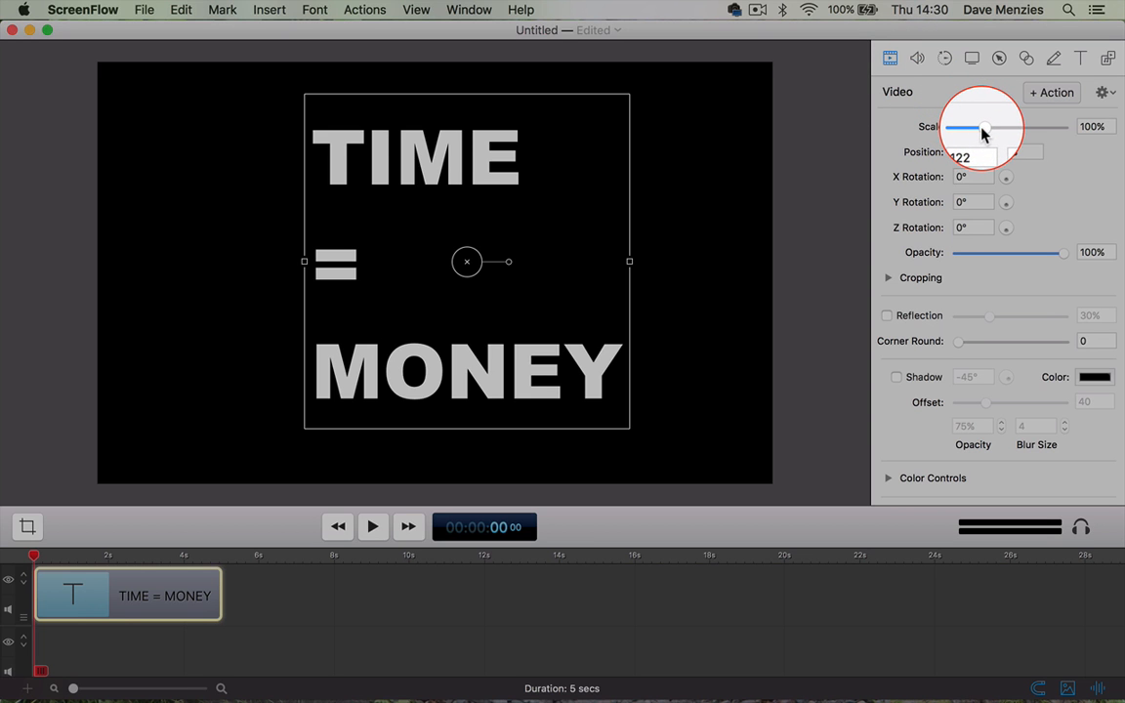
pyautogui.moveTo(984, 132); pyautogui.dragTo(996, 132)
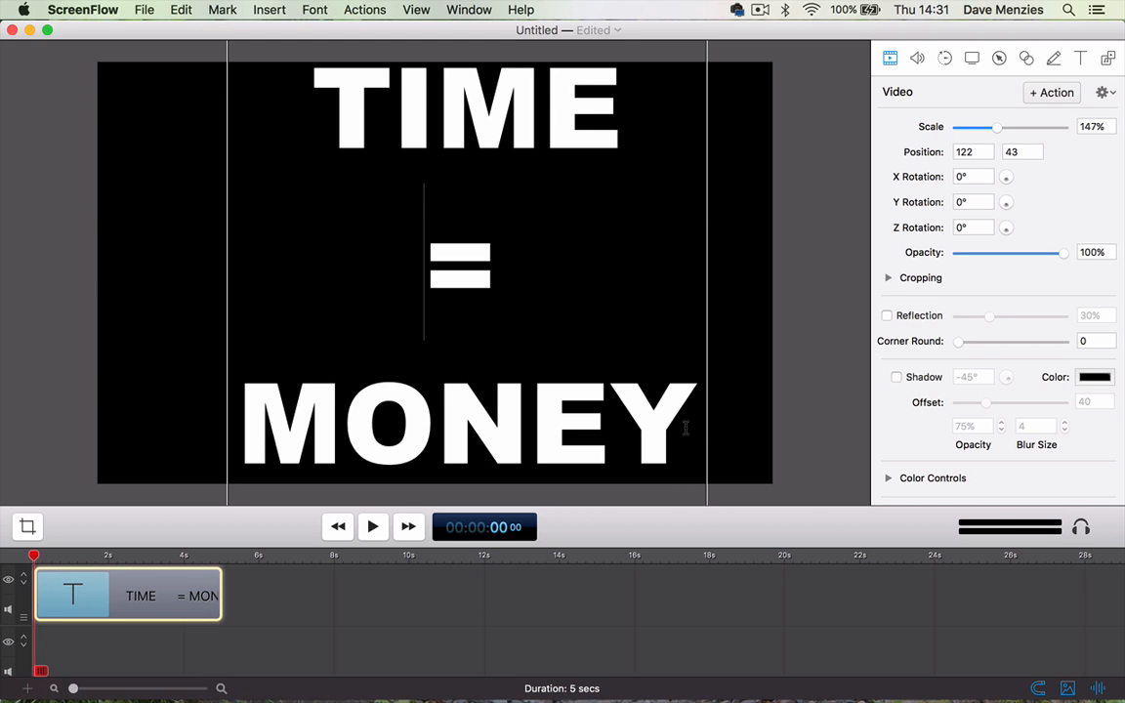
# - Select all of the title text and view the solid colours offered for its fill
pyautogui.moveTo(694, 427); pyautogui.dragTo(247, 162)
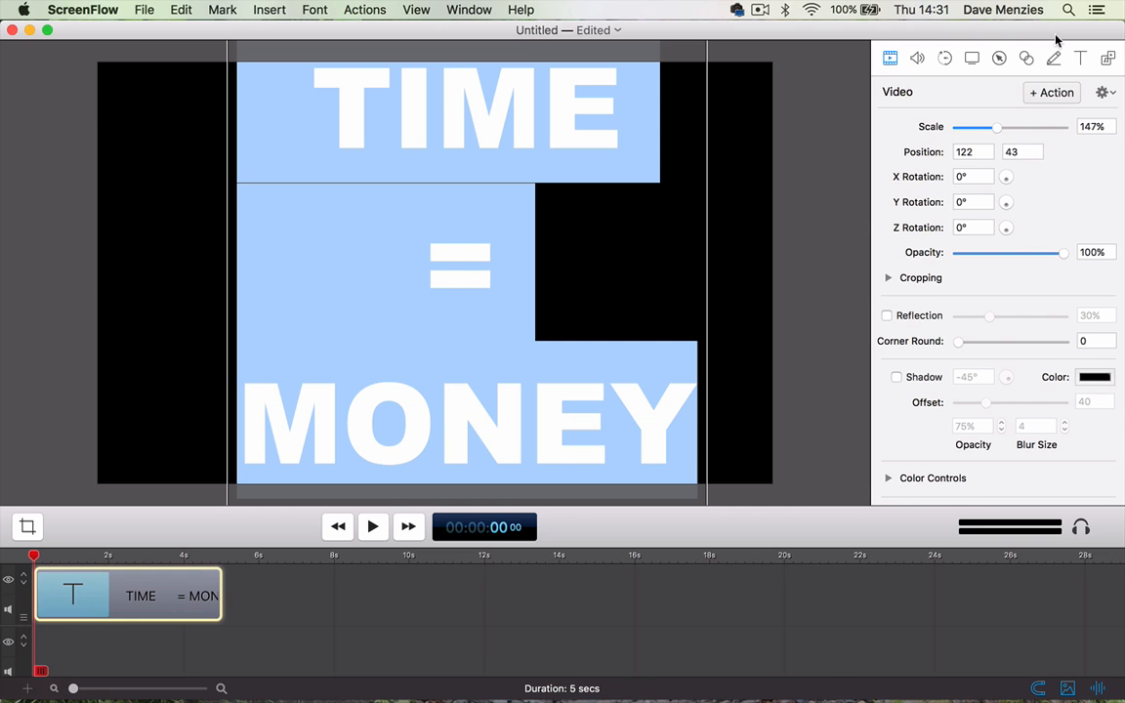
pyautogui.click(1081, 60)
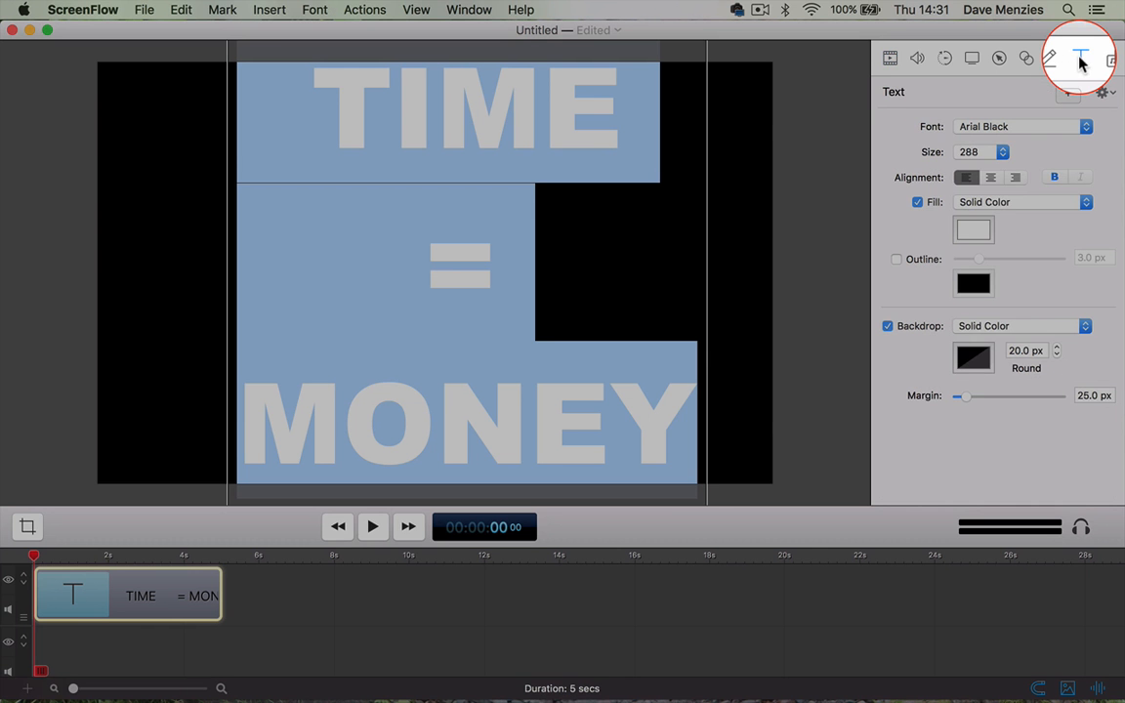
pyautogui.click(973, 232)
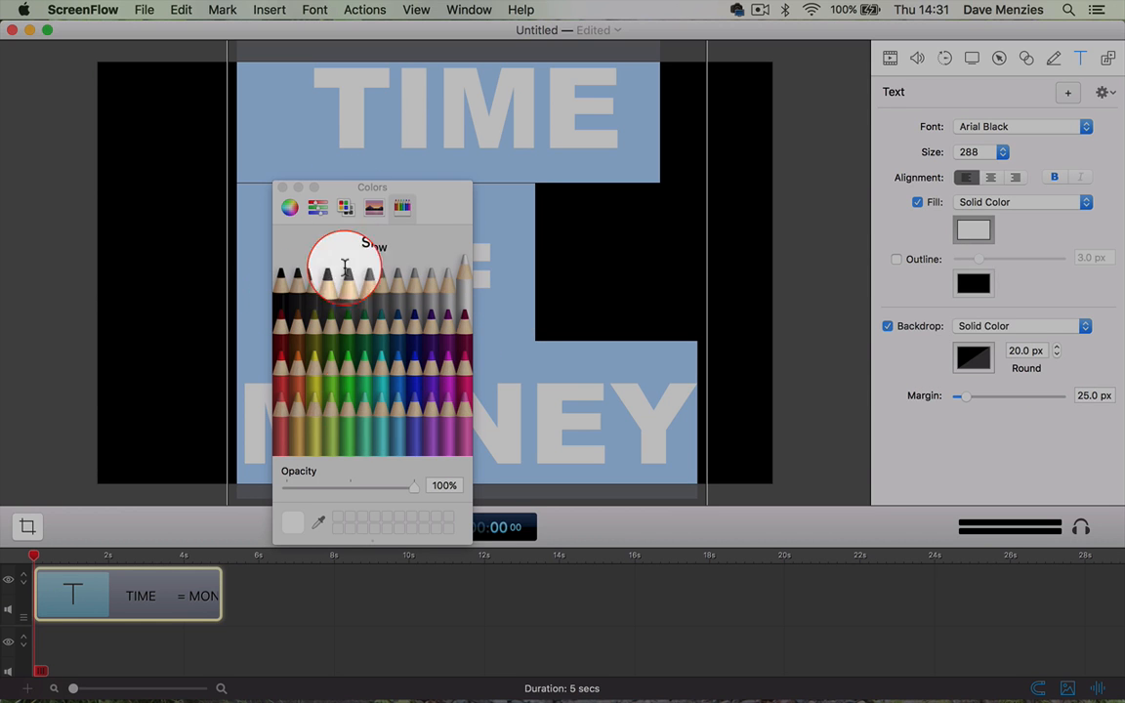
pyautogui.click(282, 188)
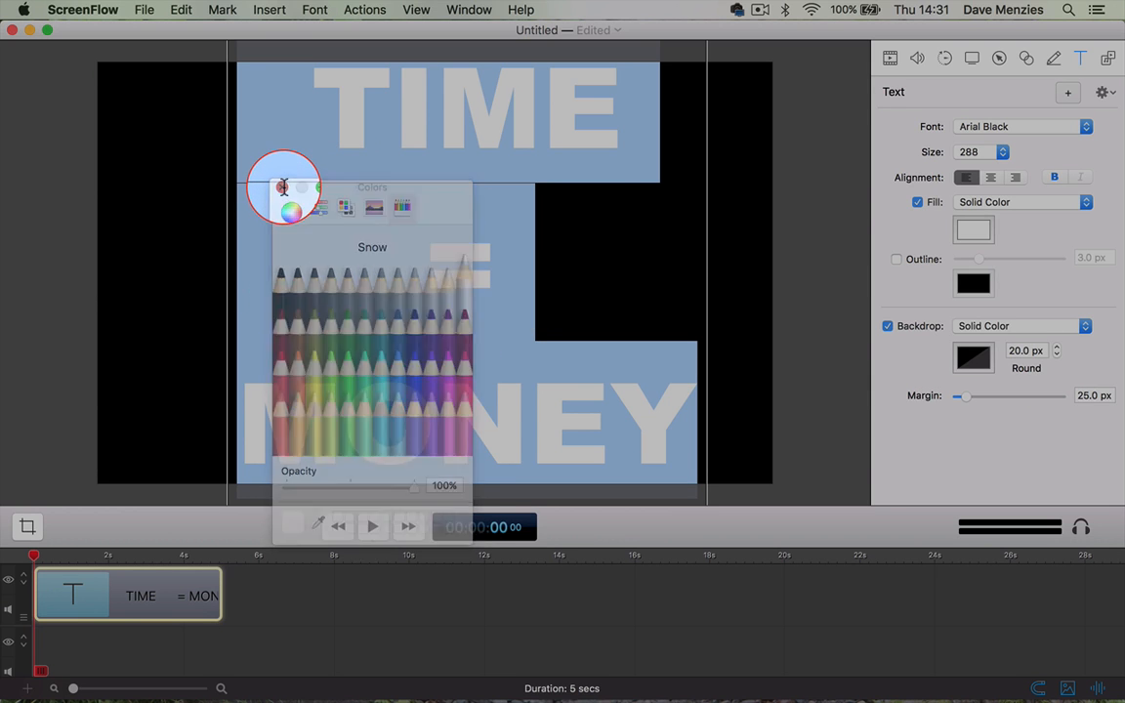
# - Fill the selected title text with the image c.jpg from the Desktop folder 5 excuses vid
pyautogui.click(1086, 203)
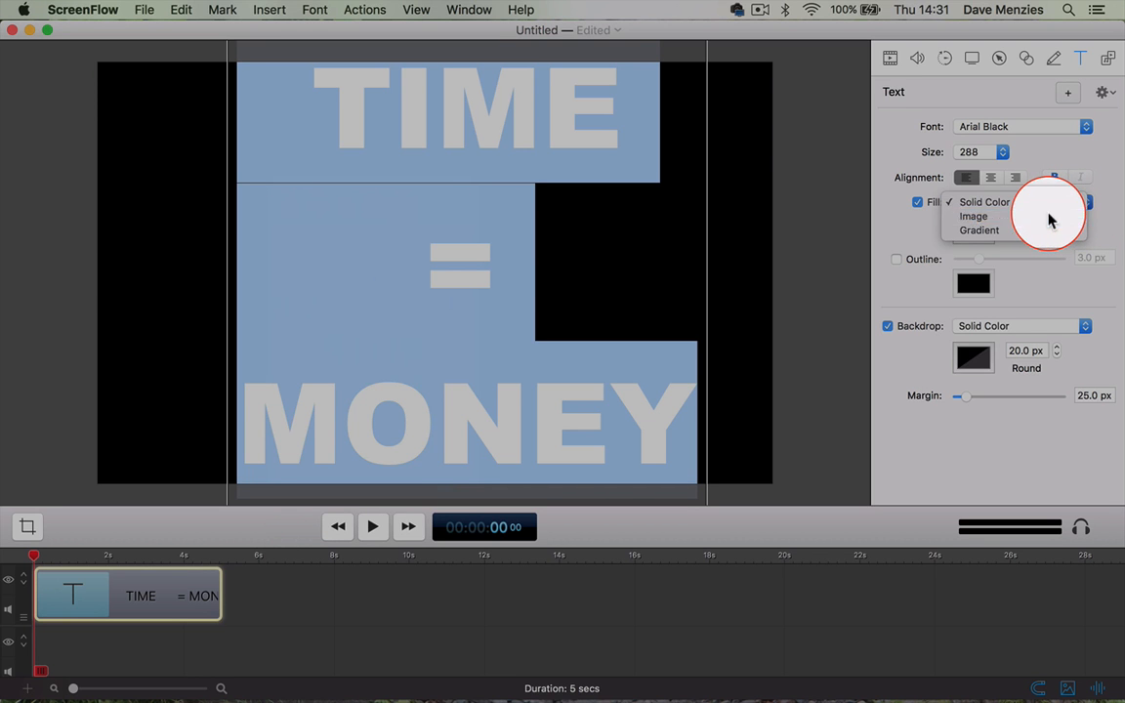
pyautogui.click(1050, 221)
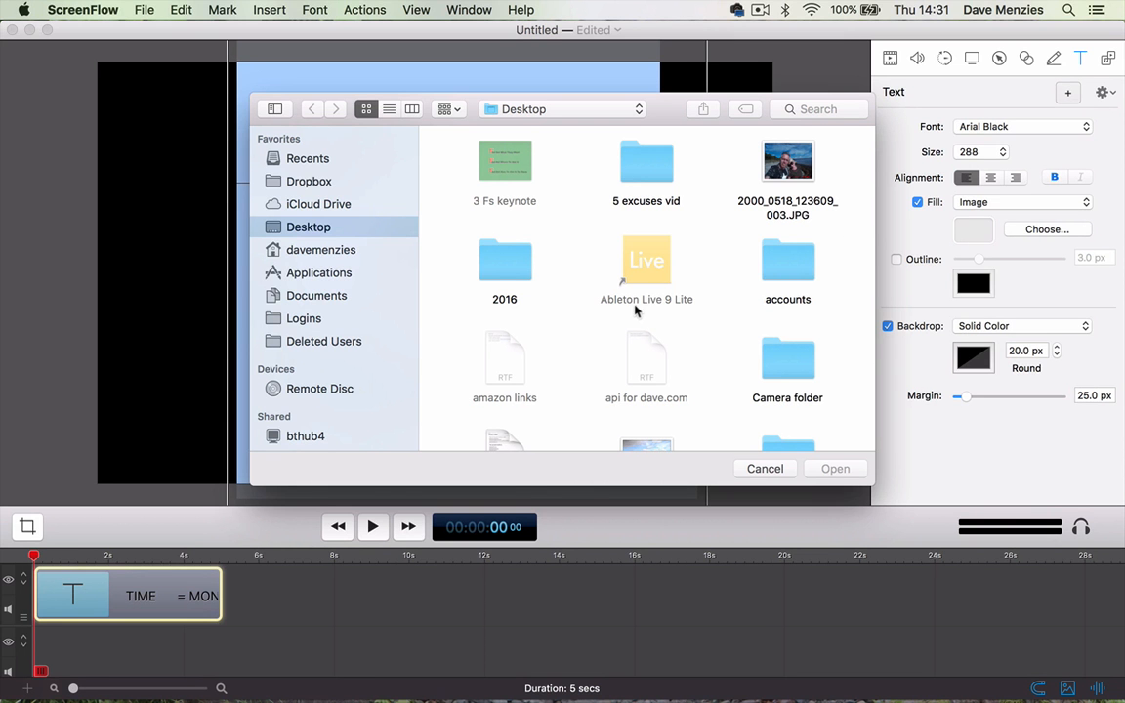
pyautogui.scroll(-5, 633, 311)
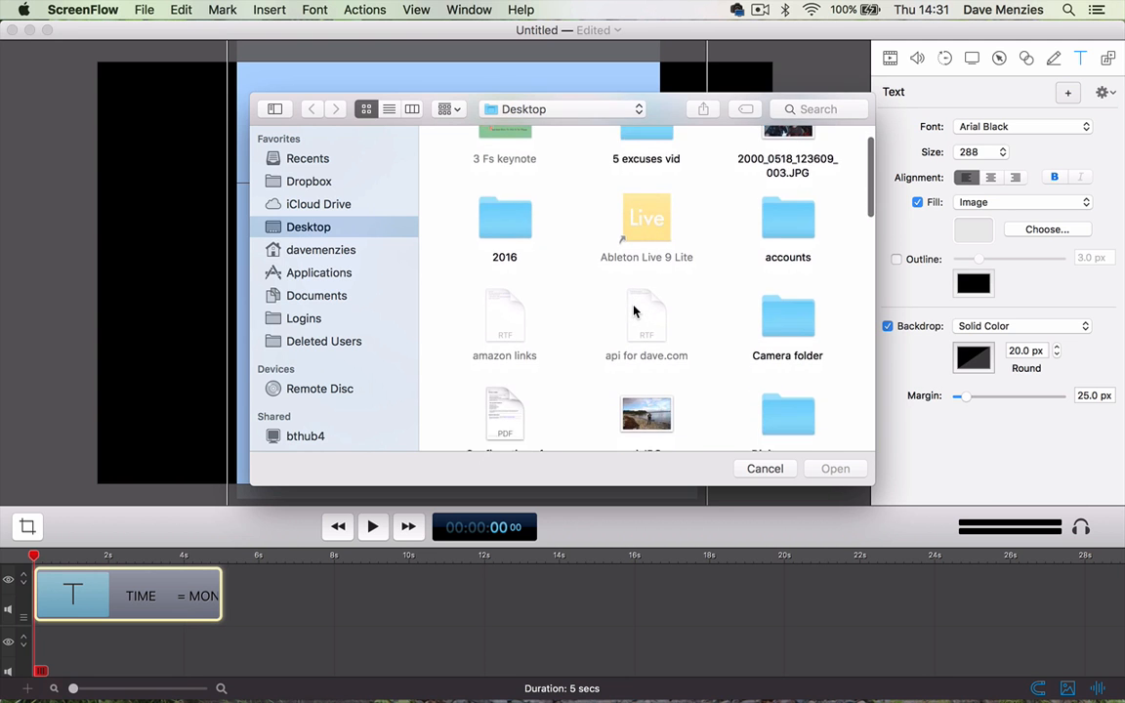
pyautogui.scroll(-5, 633, 311)
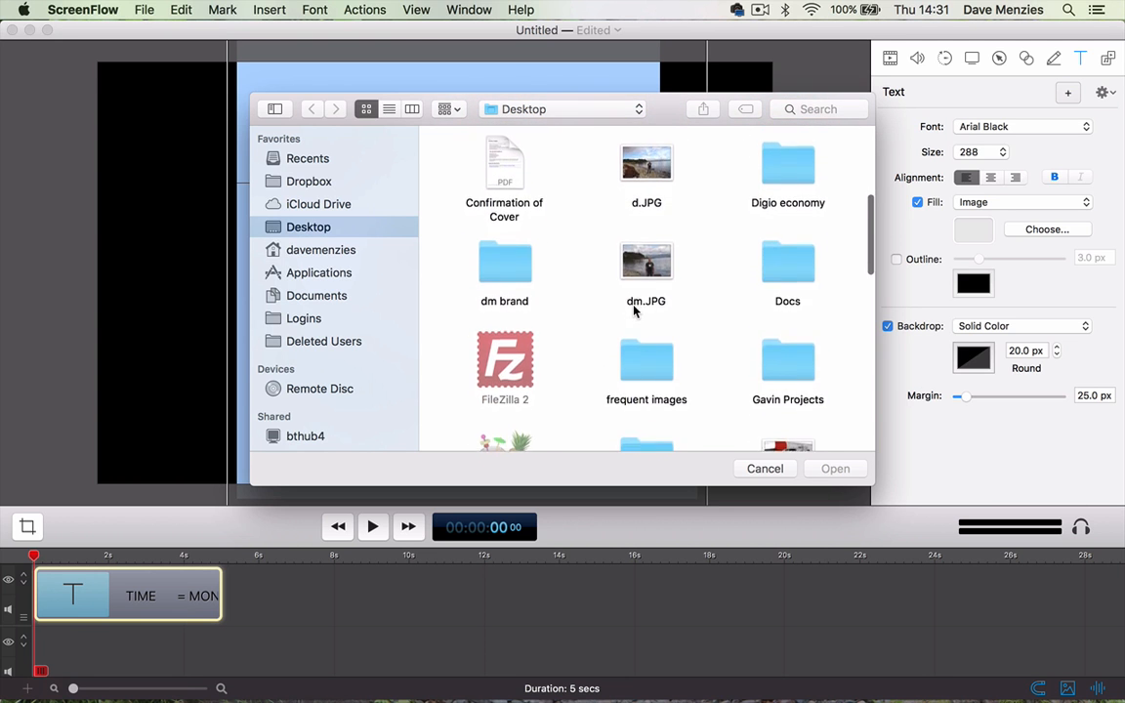
pyautogui.scroll(-6, 633, 311)
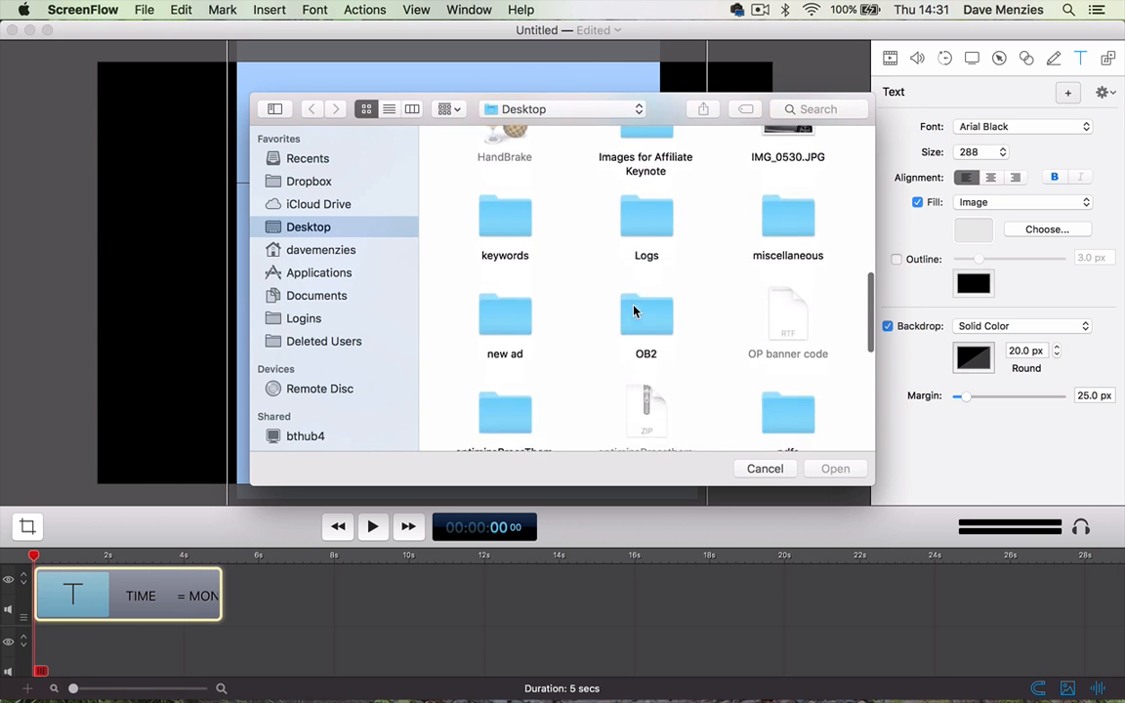
pyautogui.scroll(-2, 633, 310)
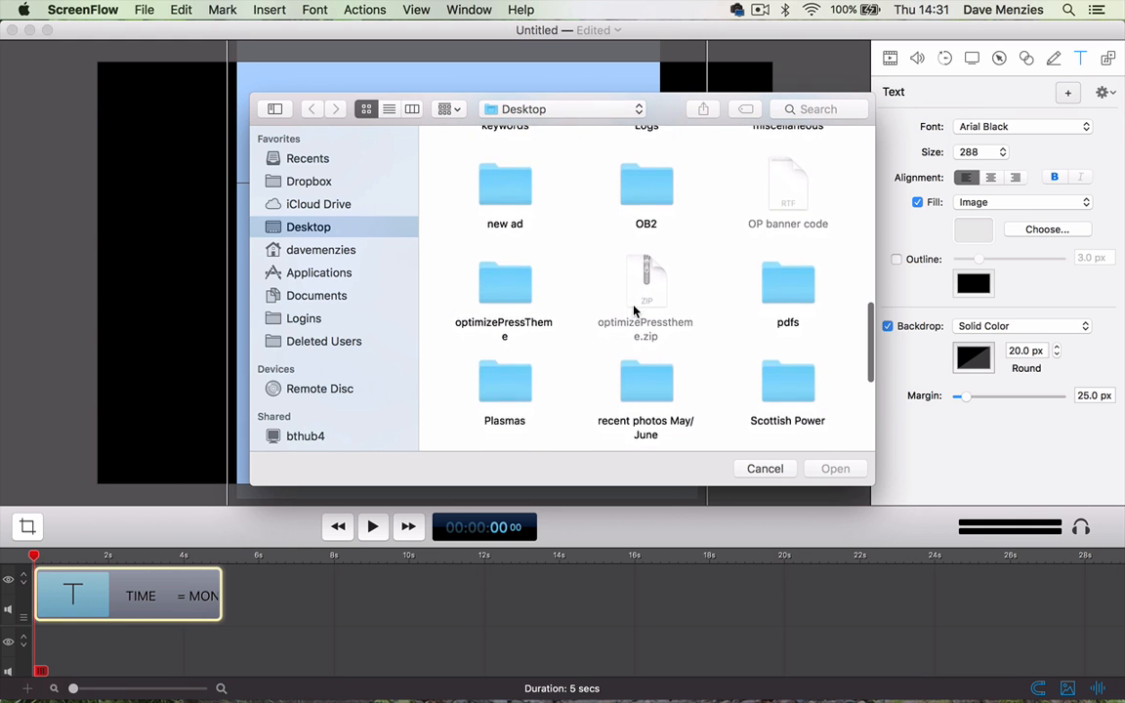
pyautogui.scroll(-5, 633, 310)
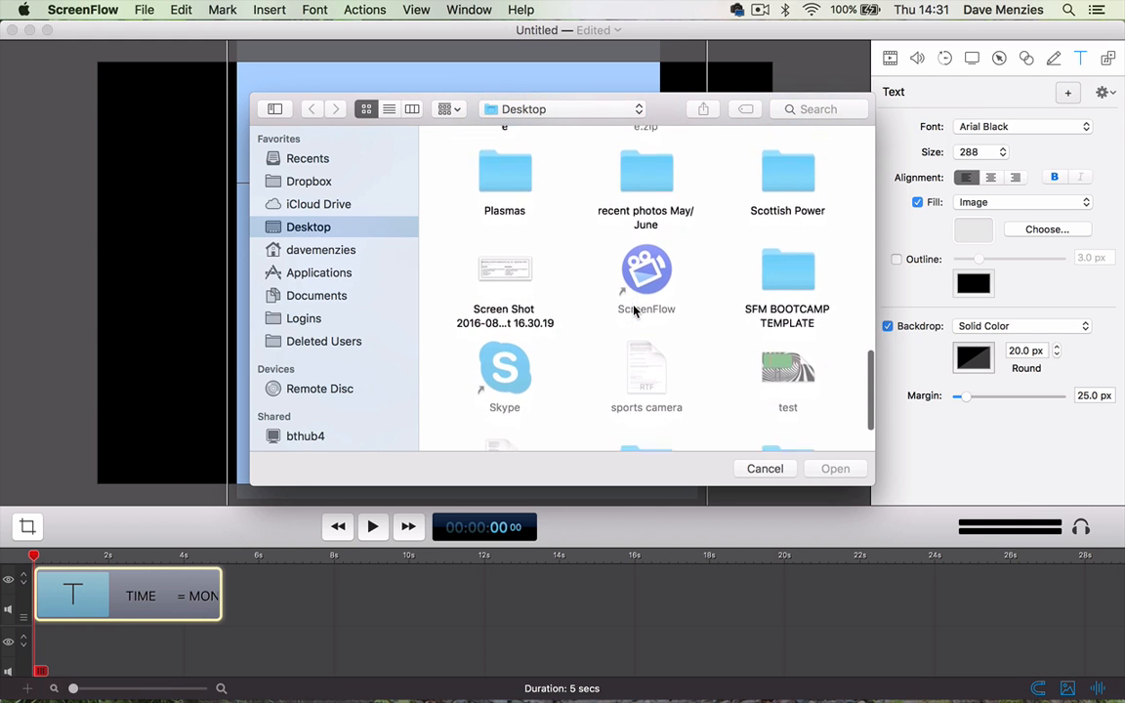
pyautogui.scroll(6, 633, 311)
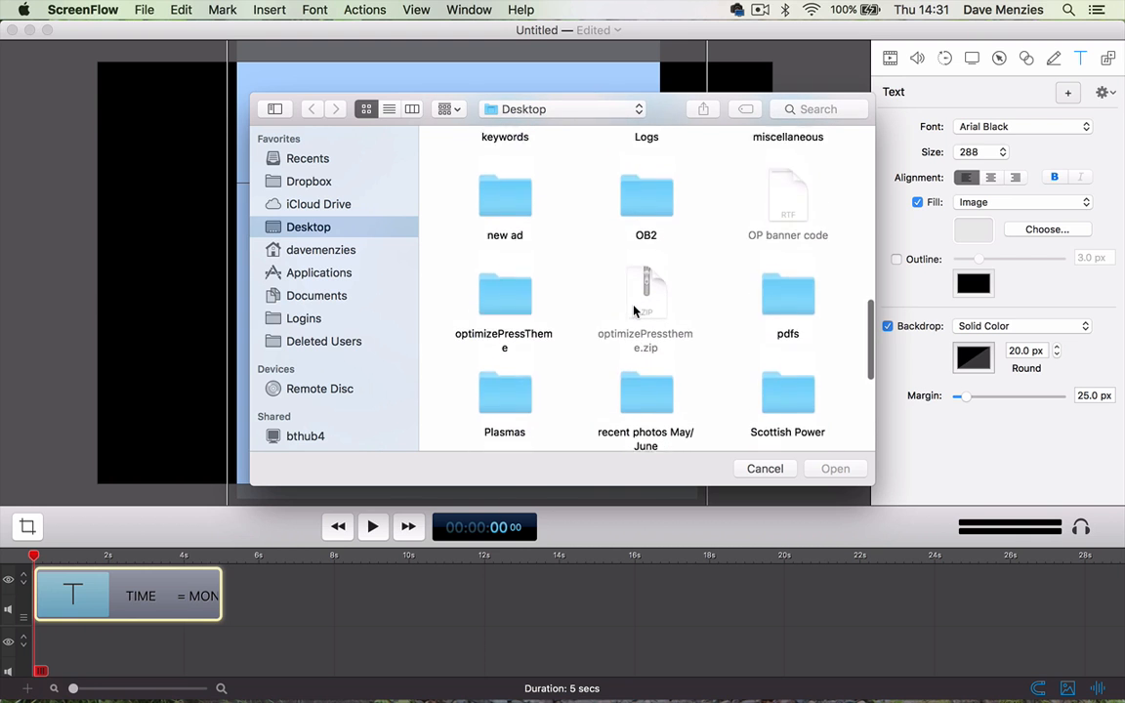
pyautogui.scroll(4, 633, 310)
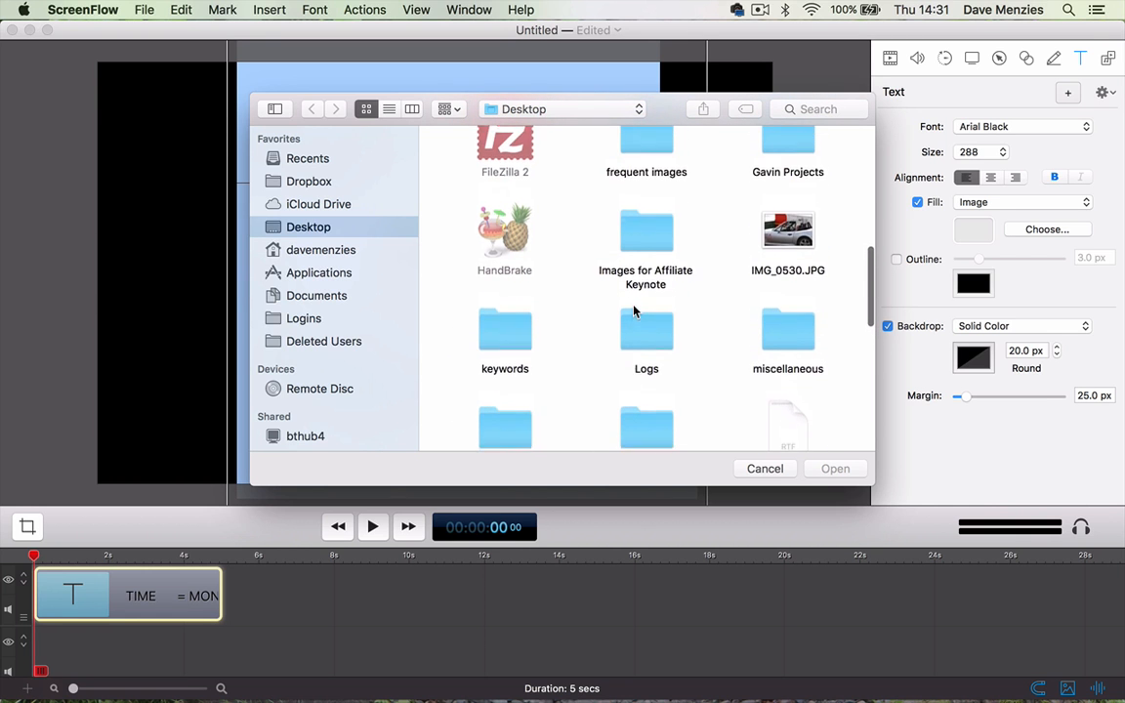
pyautogui.scroll(4, 633, 311)
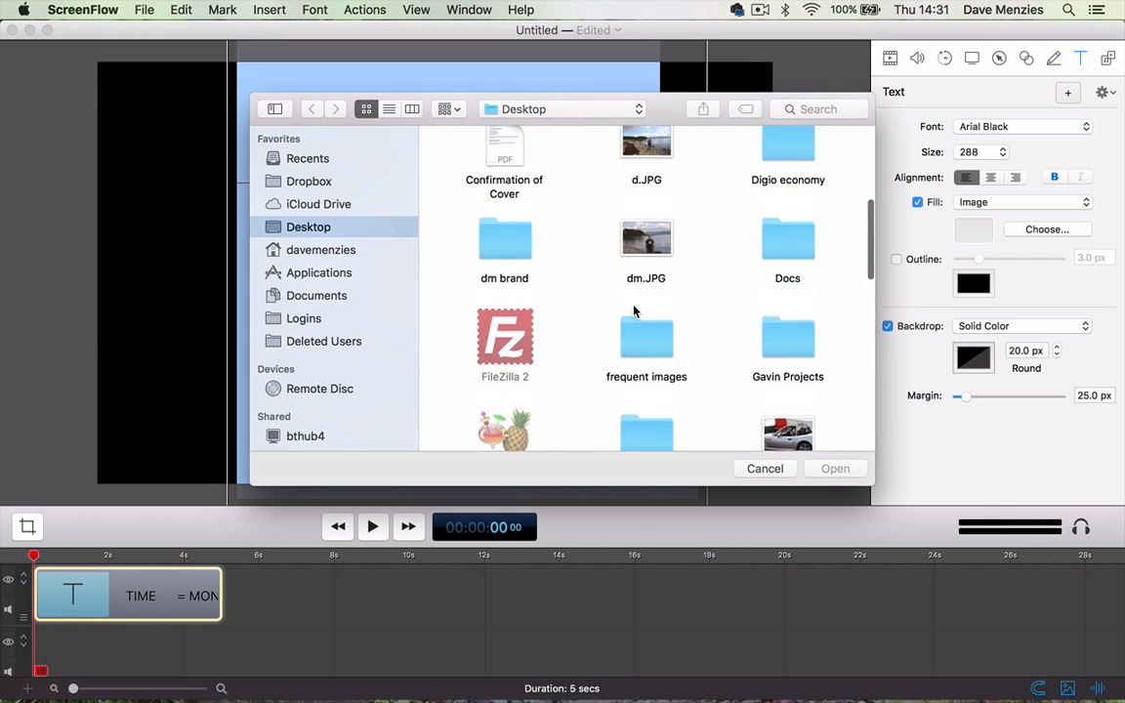
pyautogui.scroll(4, 633, 310)
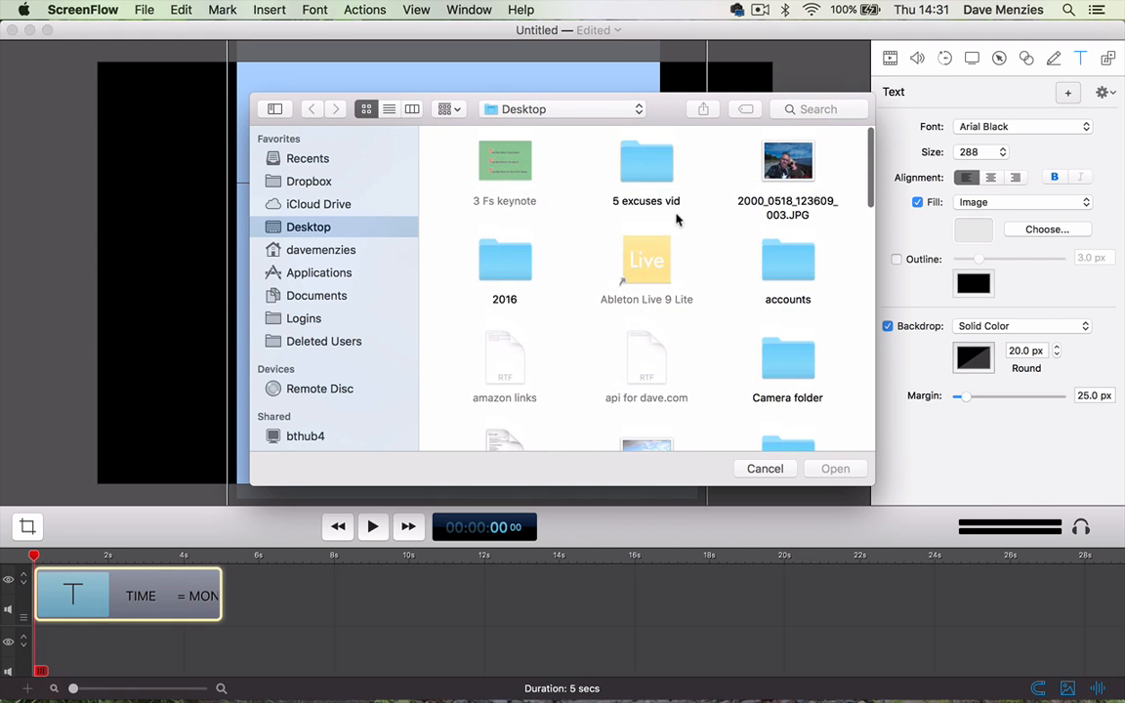
pyautogui.doubleClick(640, 180)
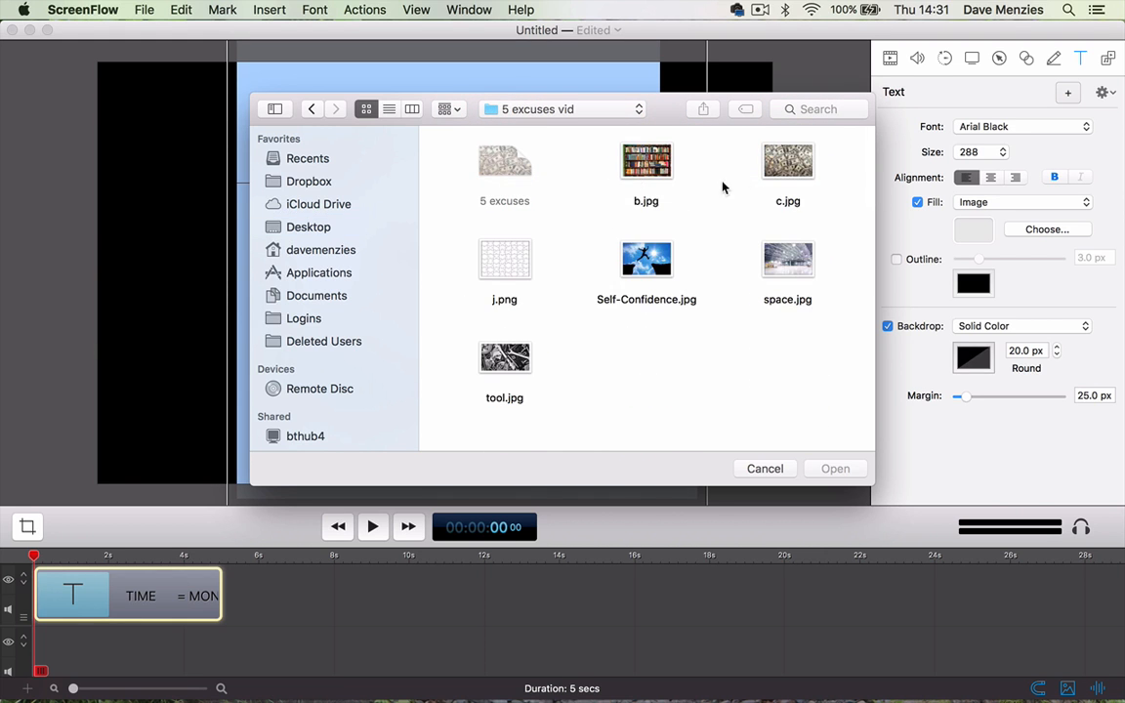
pyautogui.click(790, 174)
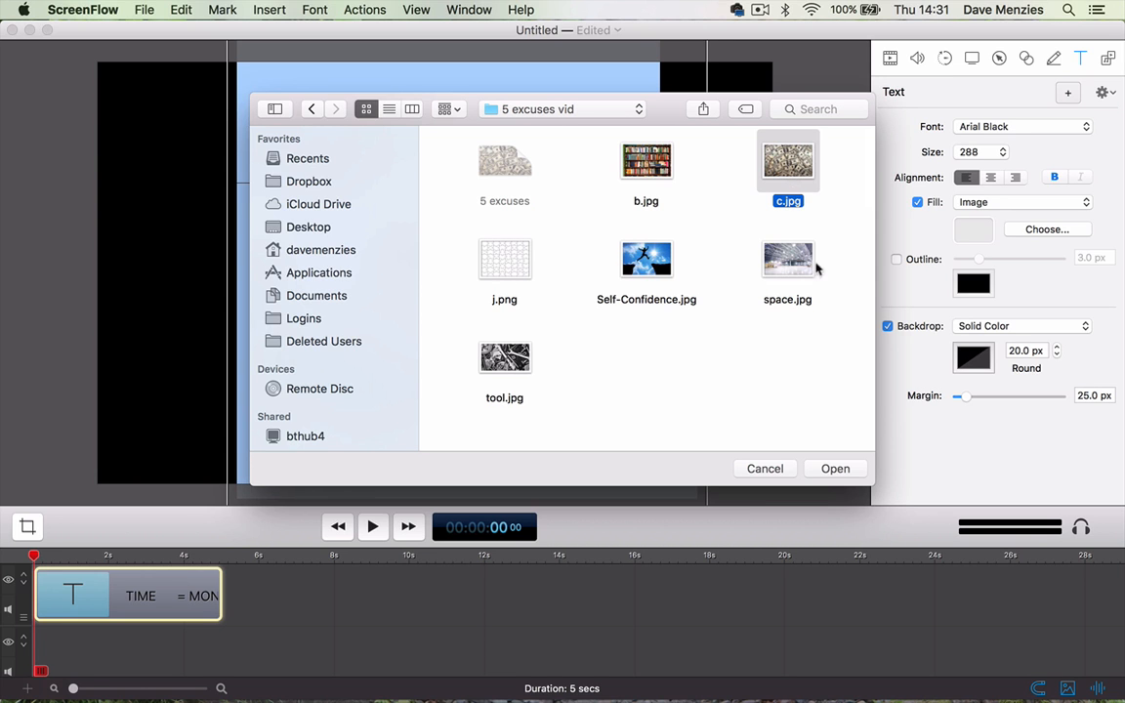
pyautogui.click(836, 470)
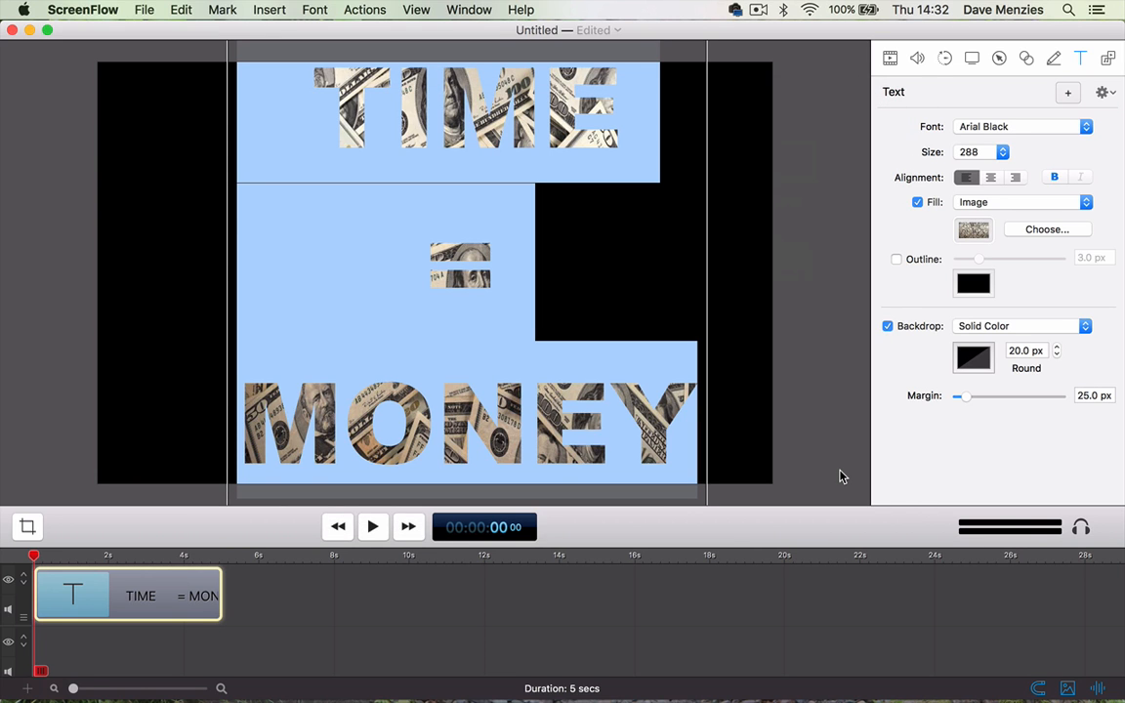
# - Import c.jpg into the media library and place it at the start of the timeline, on the track beneath the text clip
pyautogui.click(611, 252)
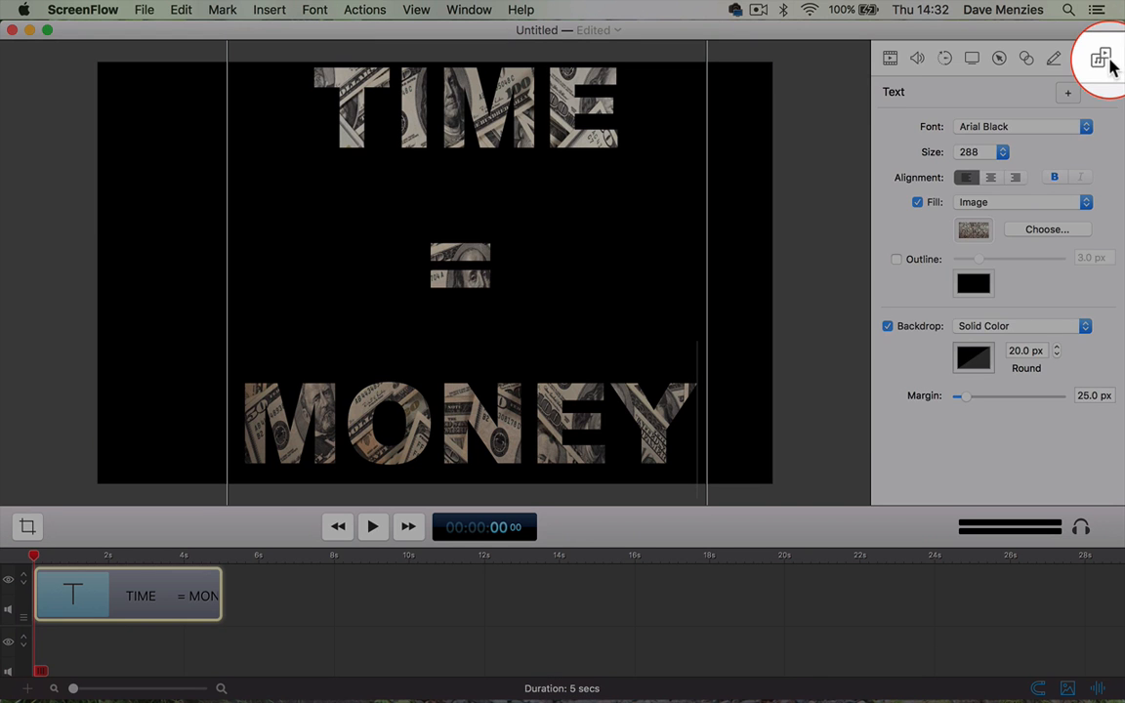
pyautogui.click(1109, 60)
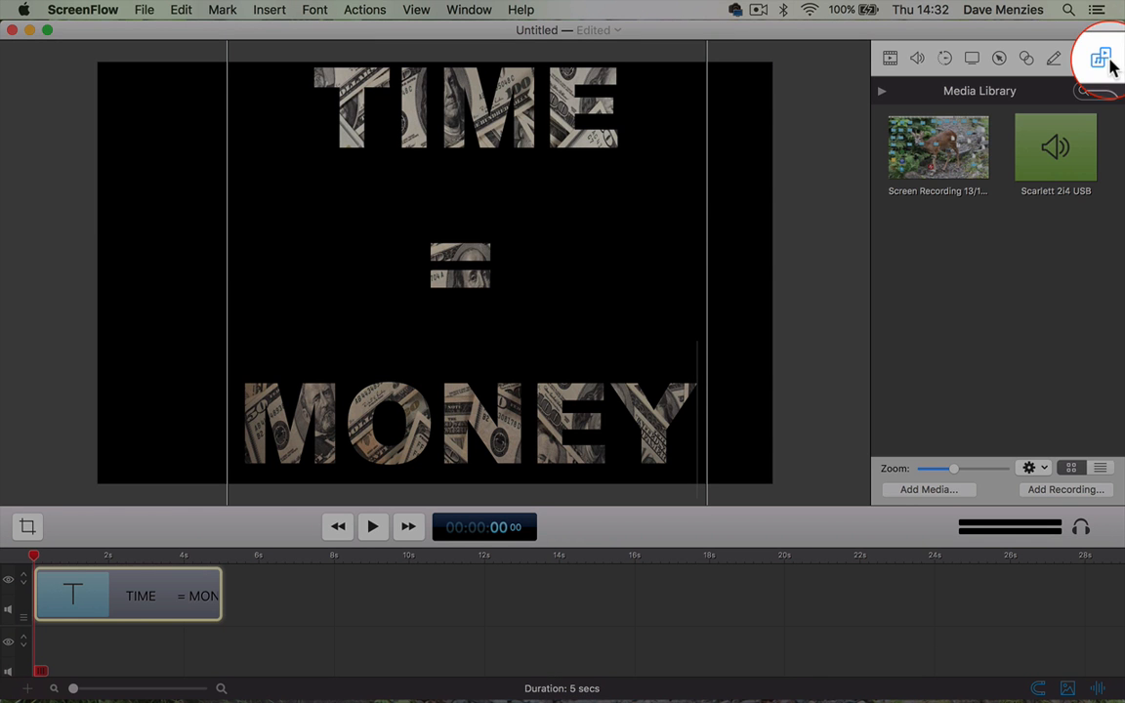
pyautogui.click(900, 491)
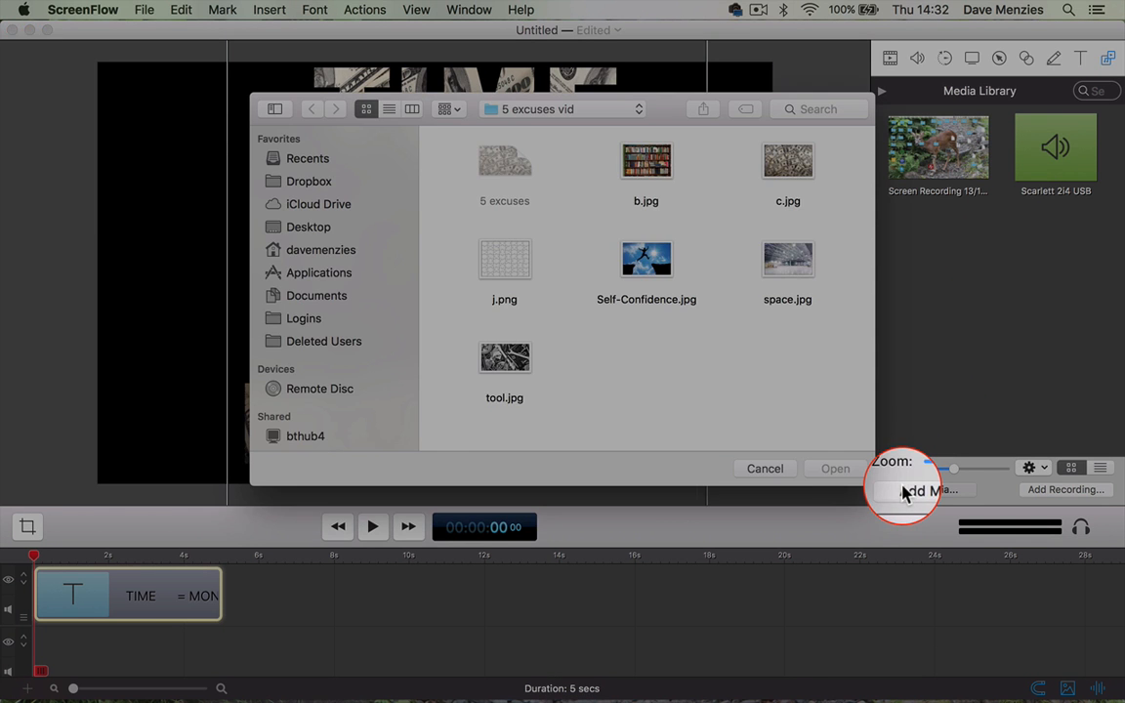
pyautogui.click(796, 161)
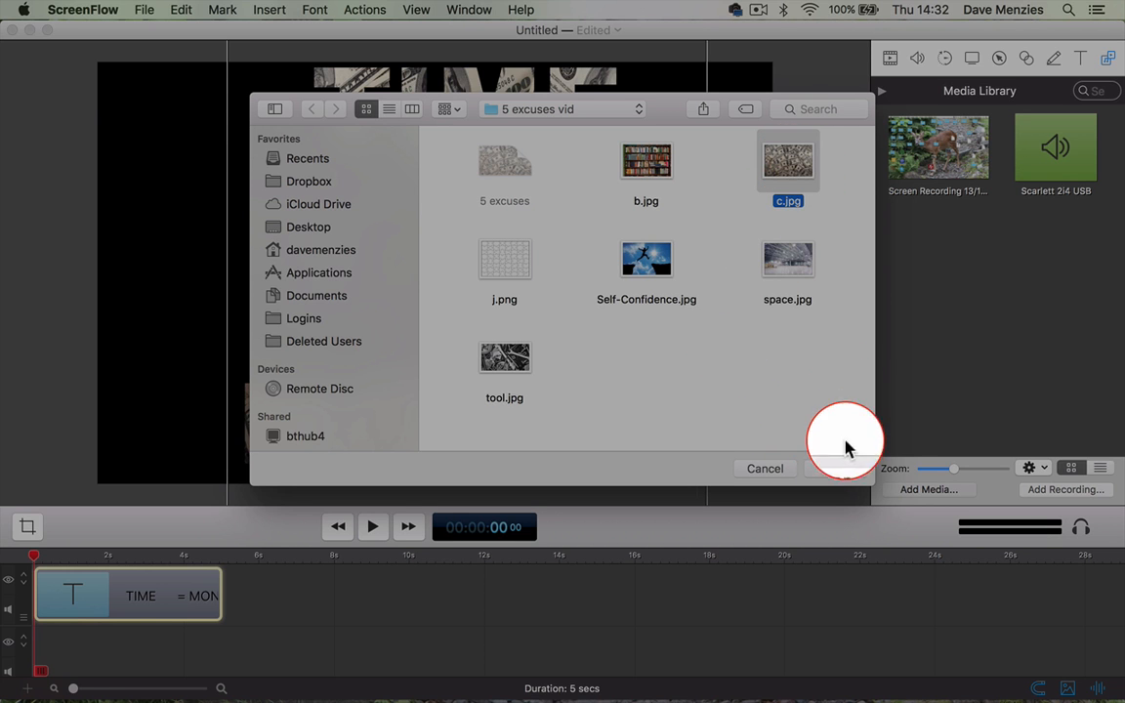
pyautogui.click(836, 469)
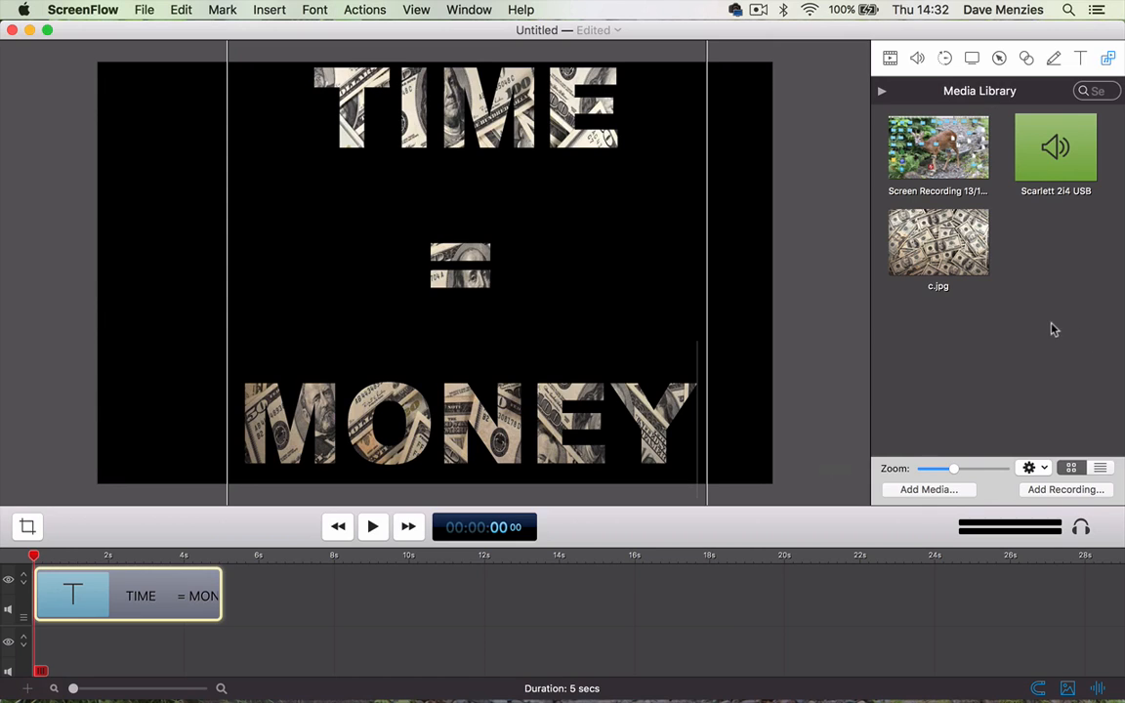
pyautogui.moveTo(893, 242); pyautogui.dragTo(97, 670)
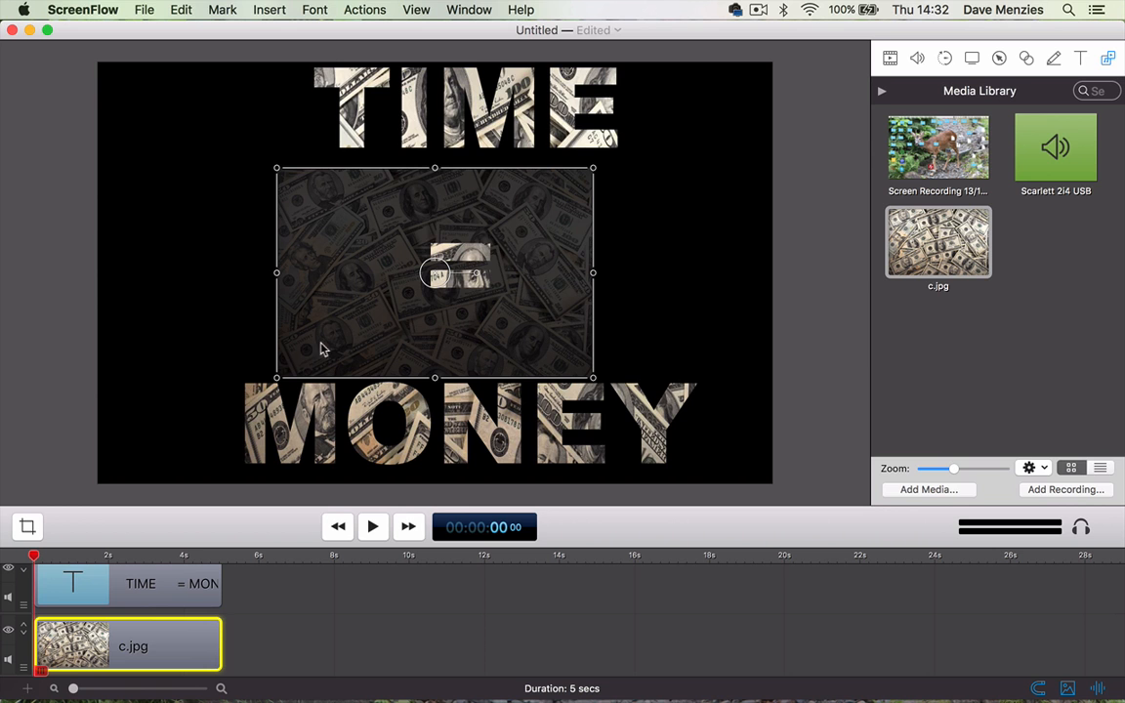
# - Enlarge the c.jpg picture on the canvas from its lower and upper corners until it covers nearly the whole frame
pyautogui.moveTo(276, 378); pyautogui.dragTo(110, 452)
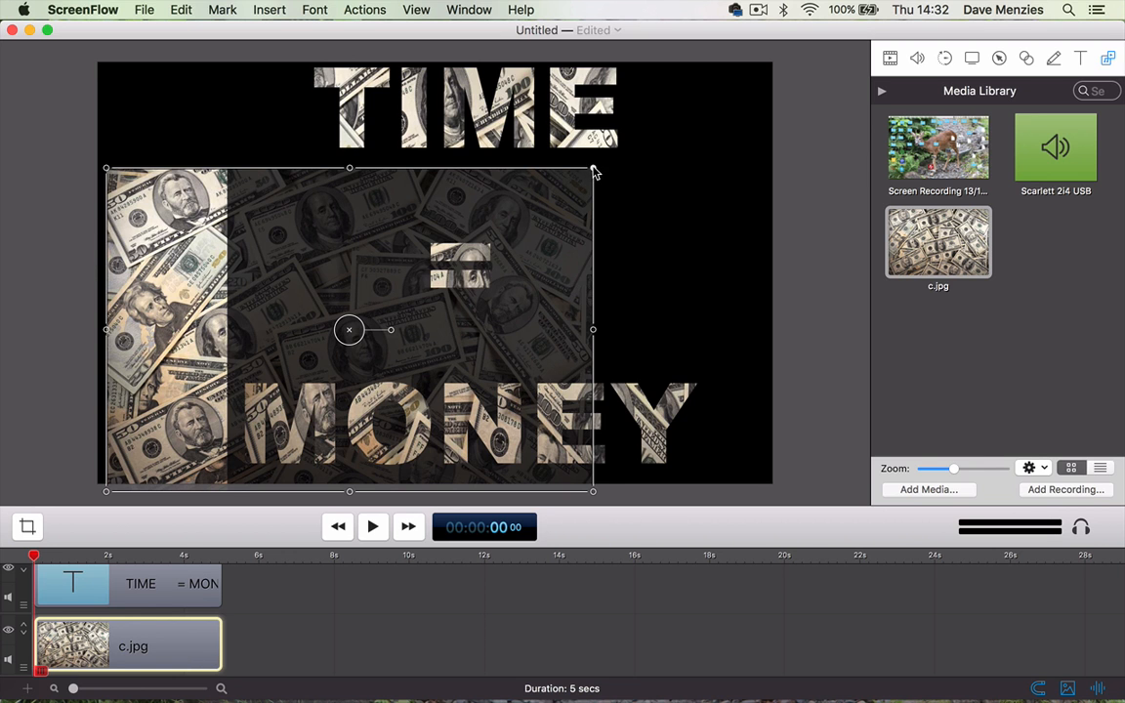
pyautogui.moveTo(592, 172); pyautogui.dragTo(791, 66)
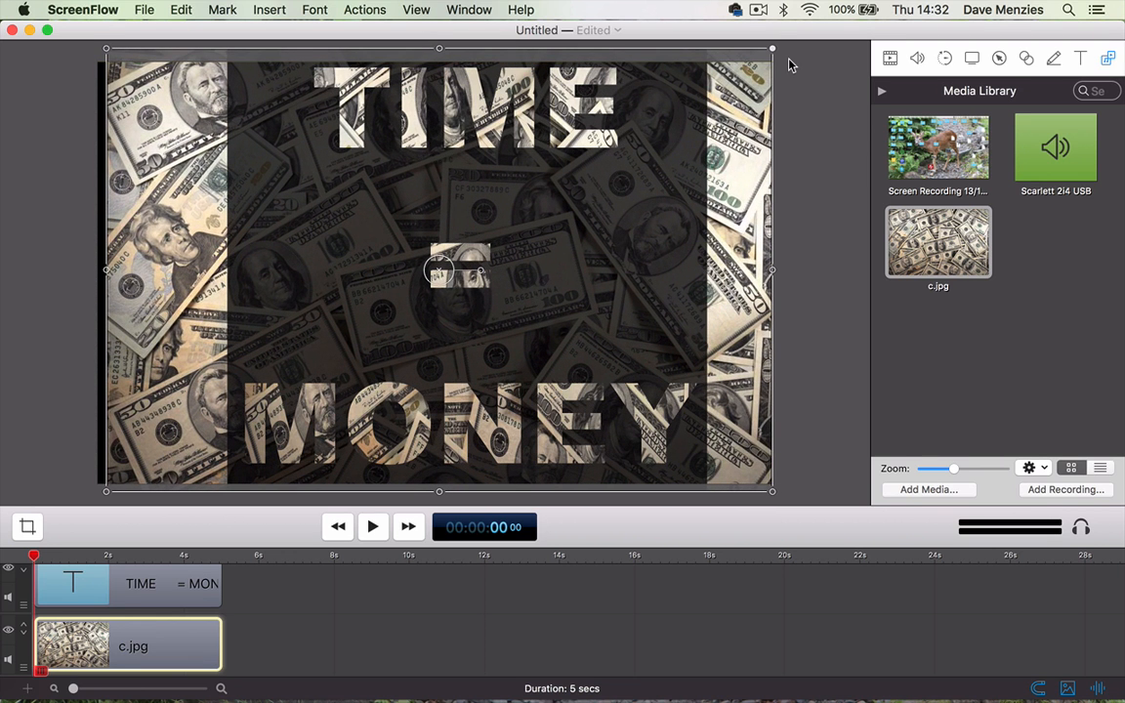
pyautogui.click(799, 183)
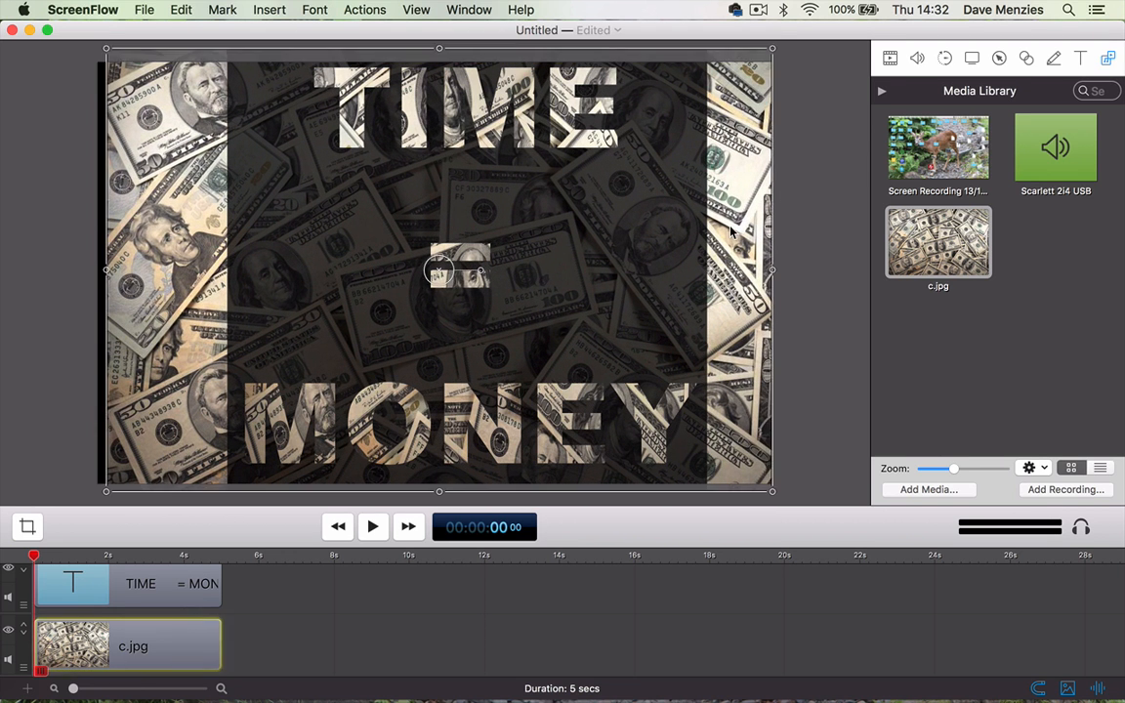
pyautogui.click(660, 210)
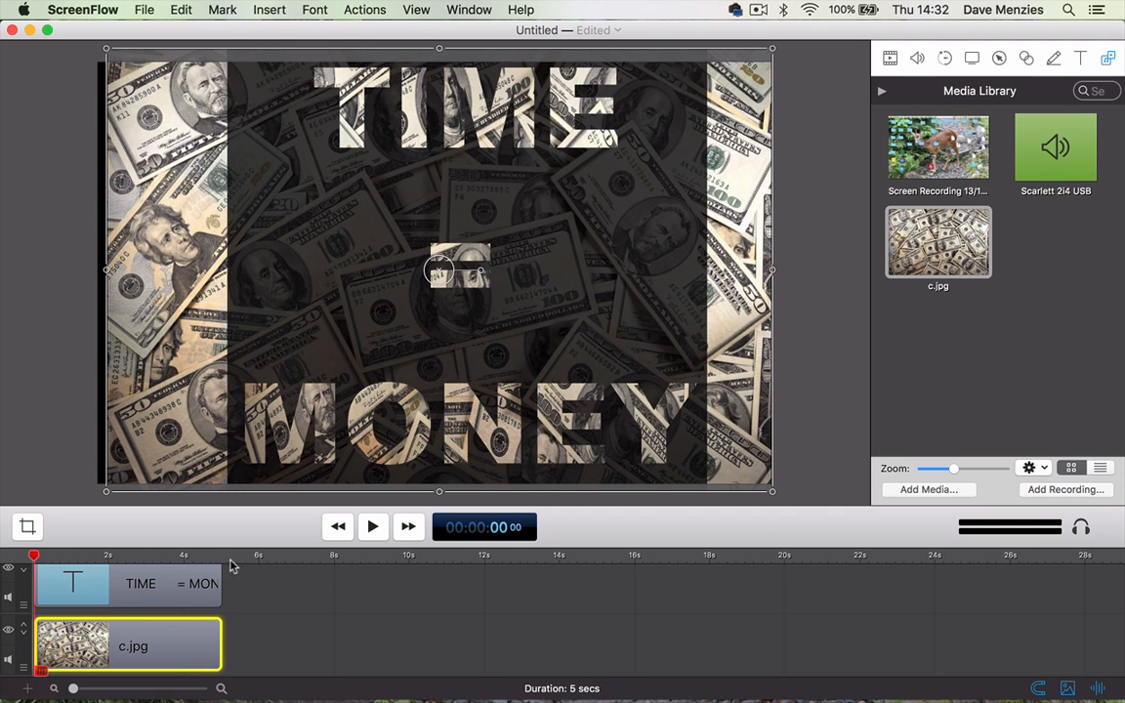
# - Turn off the backdrop of the TIME = MONEY text clip
pyautogui.click(183, 583)
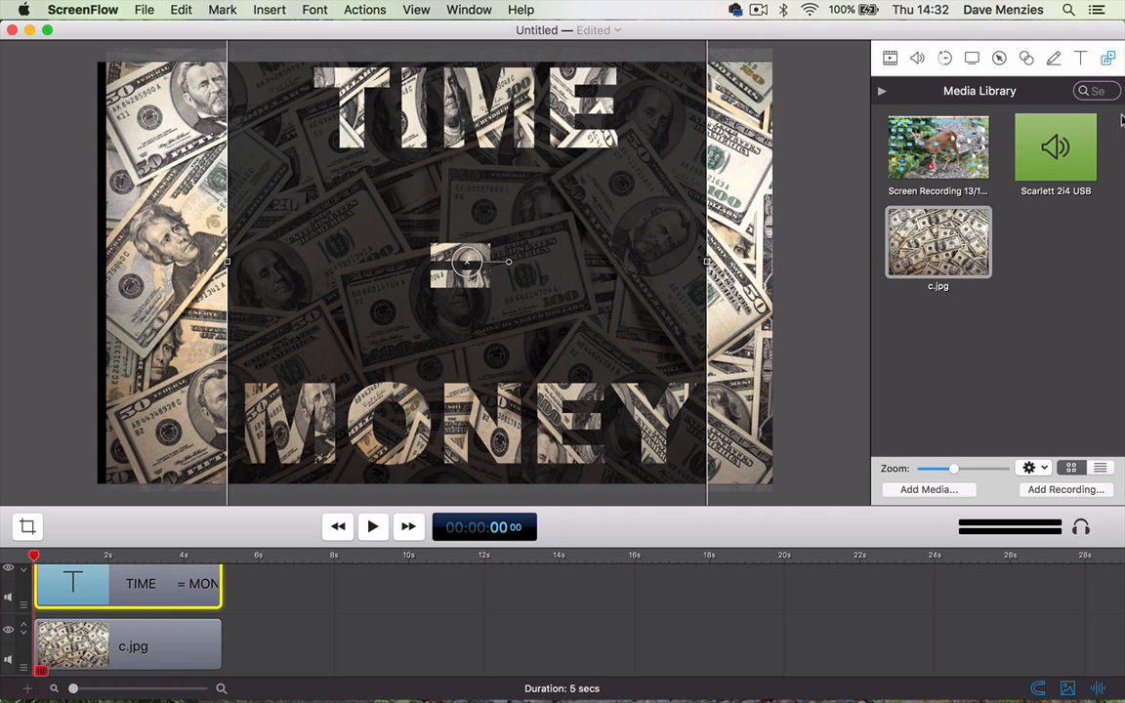
pyautogui.click(1080, 58)
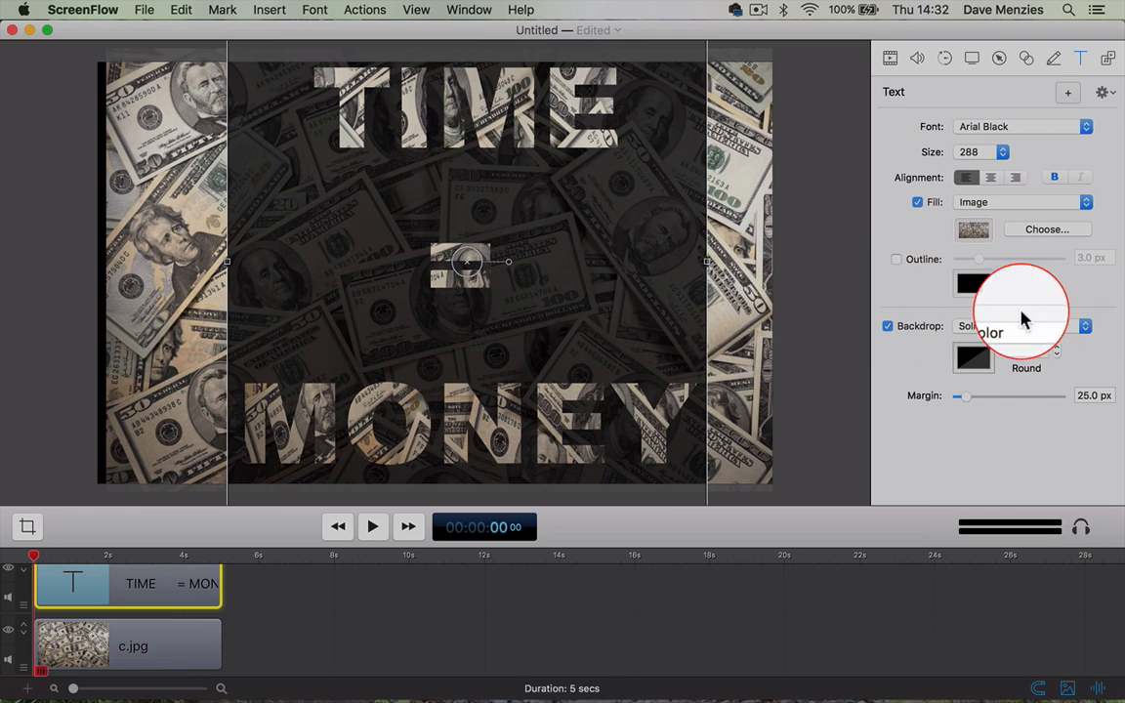
pyautogui.click(887, 327)
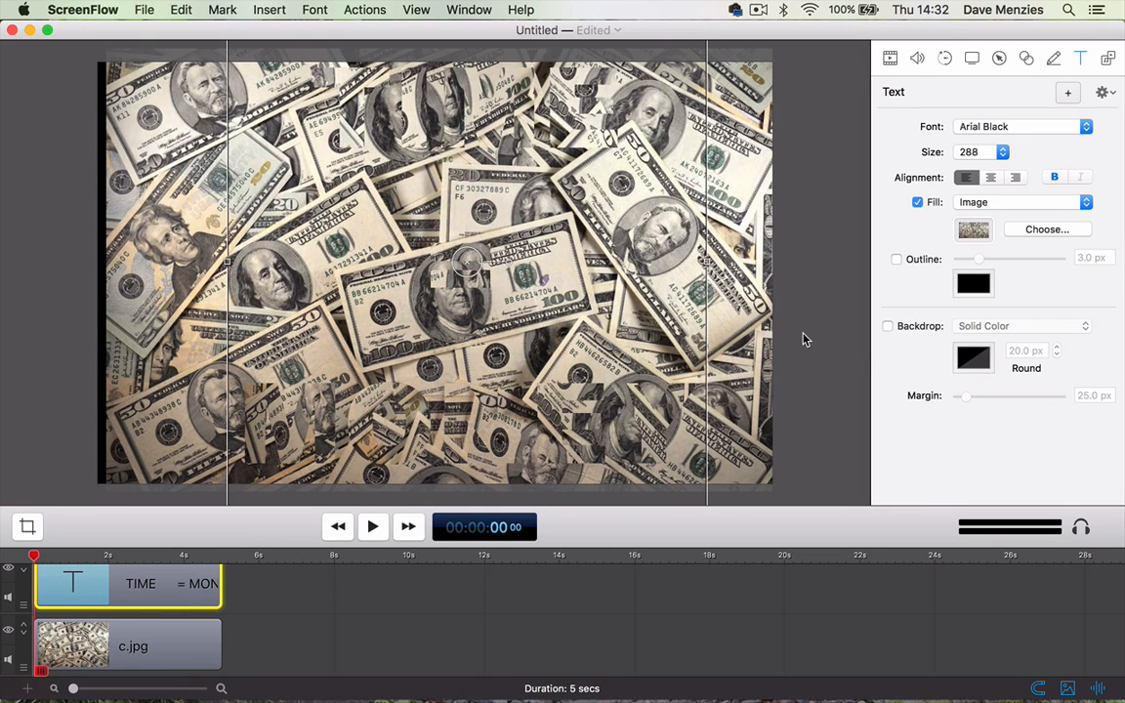
pyautogui.click(804, 339)
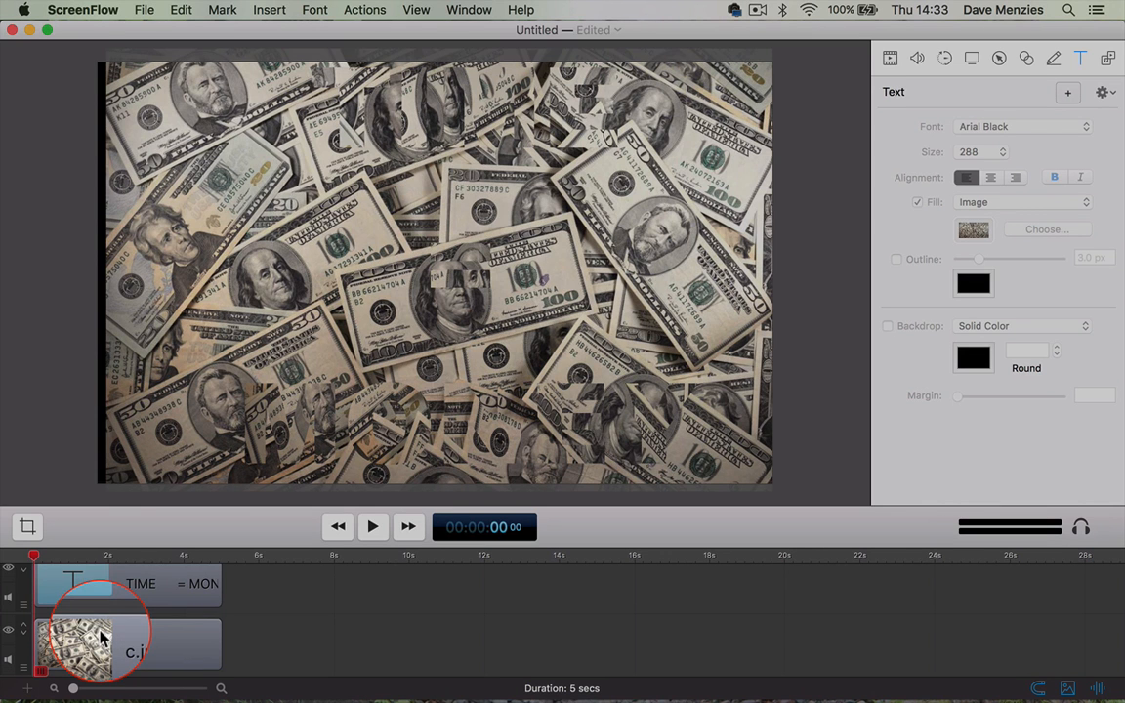
# - Extend the c.jpg picture to the canvas's left edge, scaling it to 213% at position 0, 0
pyautogui.click(100, 637)
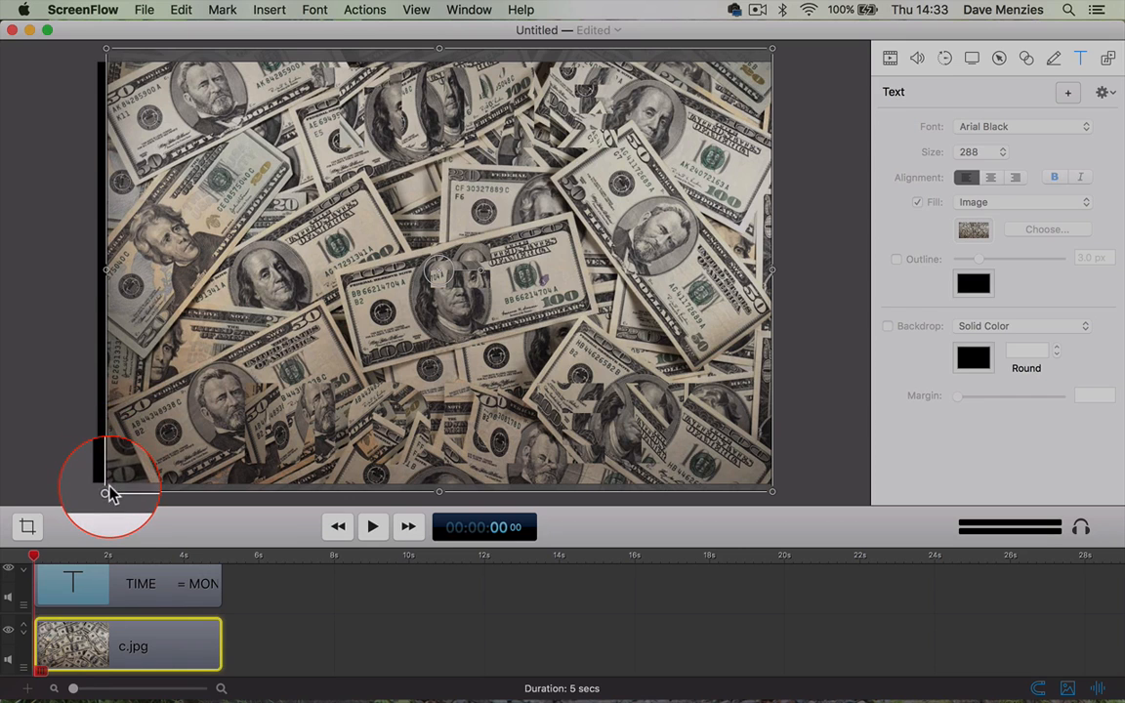
pyautogui.moveTo(108, 496); pyautogui.dragTo(95, 497)
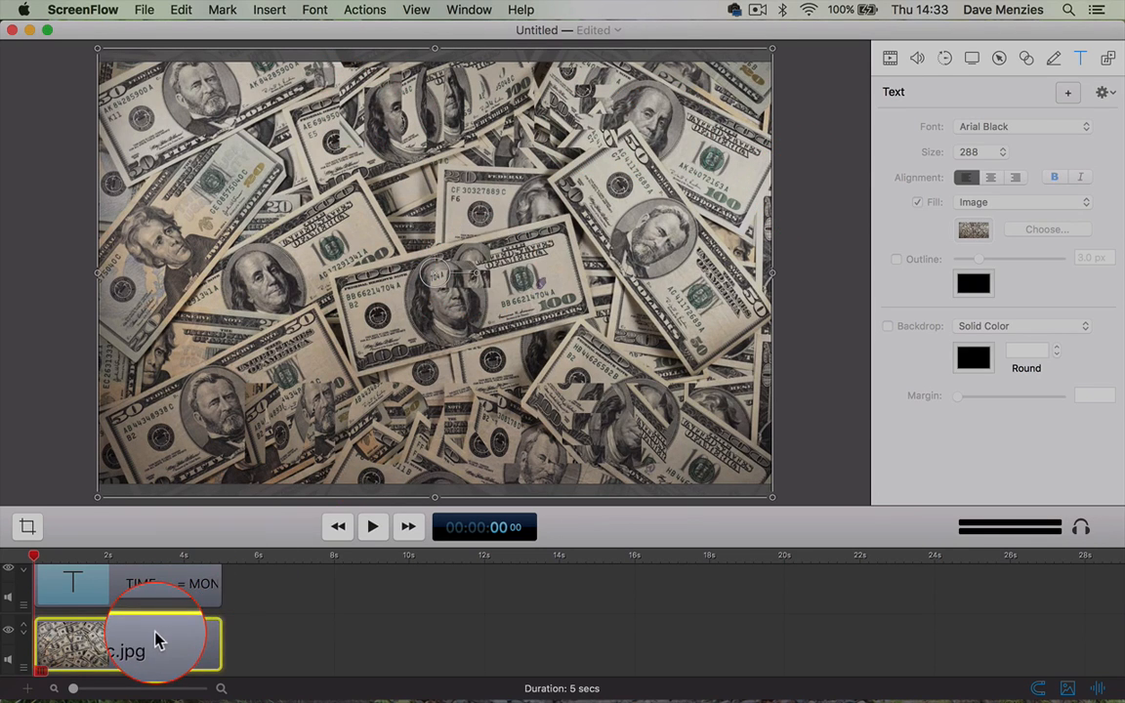
# - Add a video action at the start of the c.jpg clip that fades its opacity to 0
pyautogui.click(945, 58)
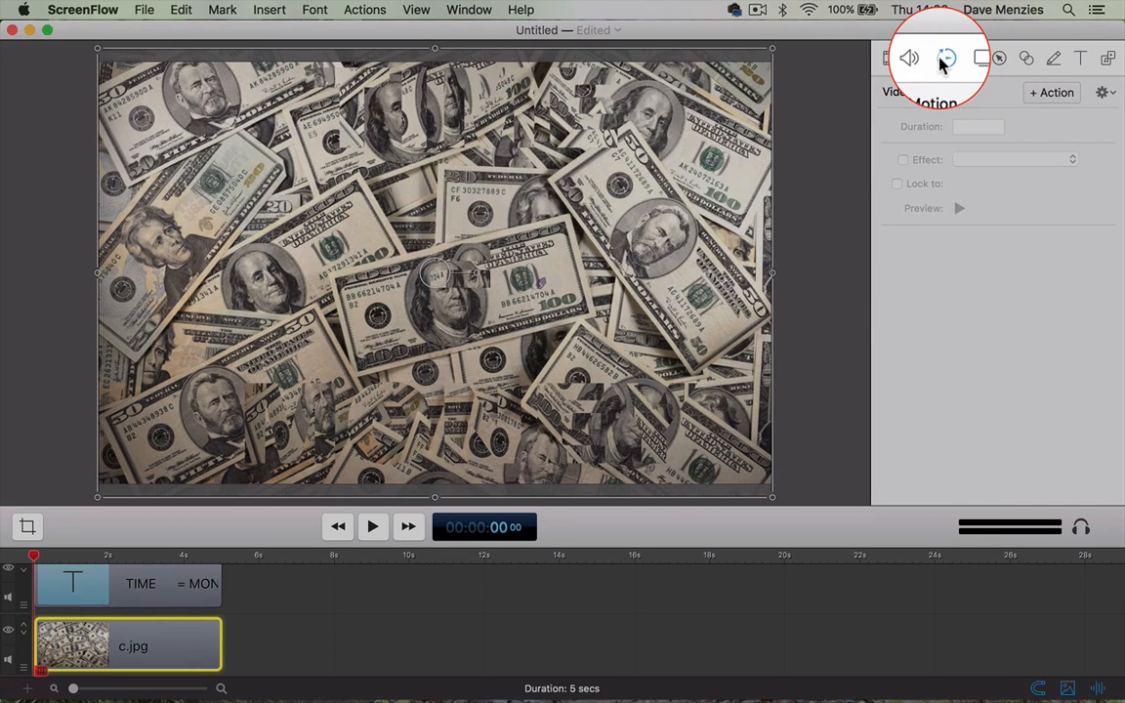
pyautogui.click(1053, 94)
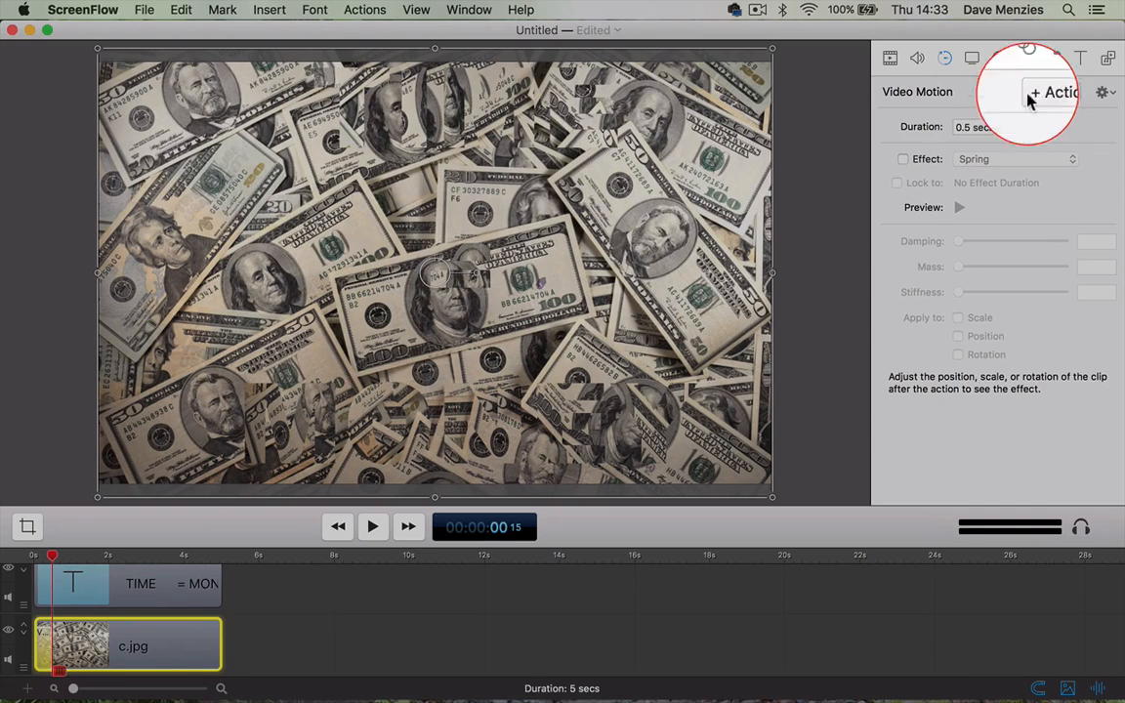
pyautogui.moveTo(53, 645)
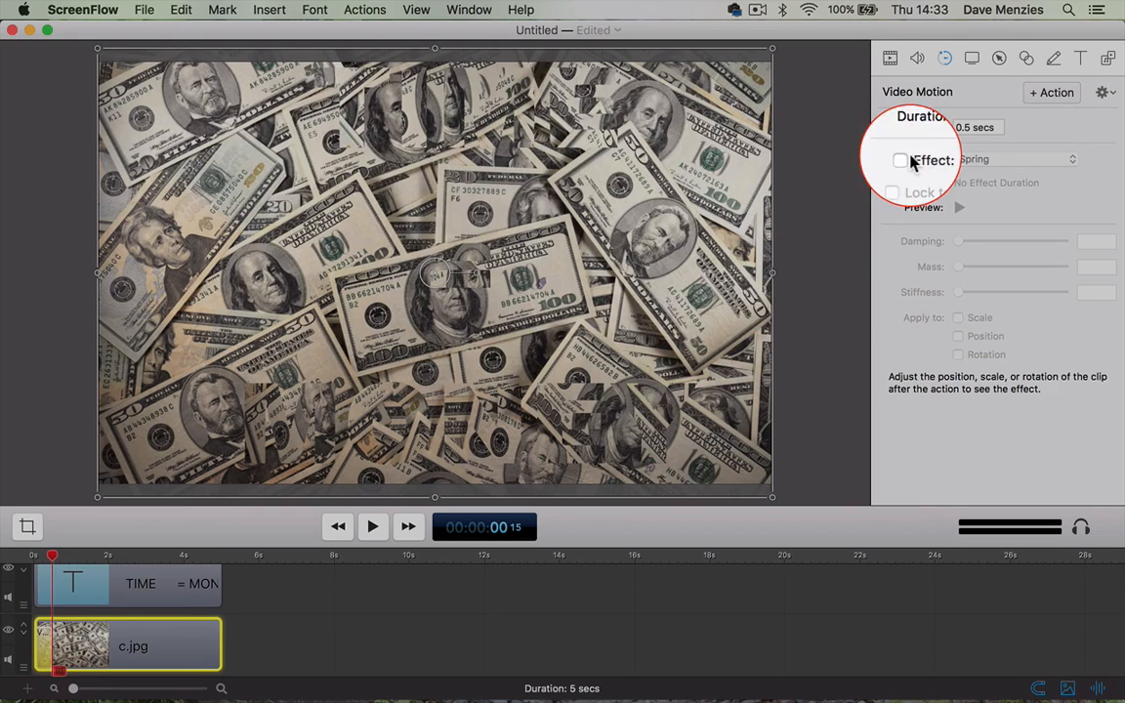
pyautogui.click(891, 60)
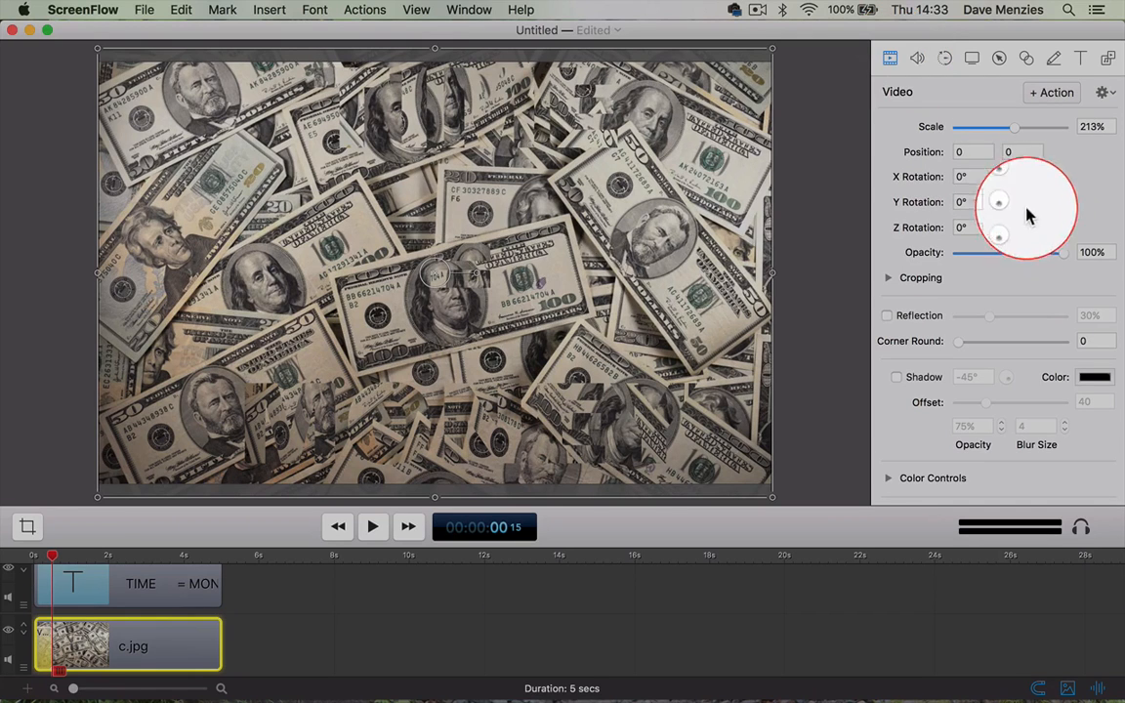
pyautogui.moveTo(1063, 253); pyautogui.dragTo(954, 264)
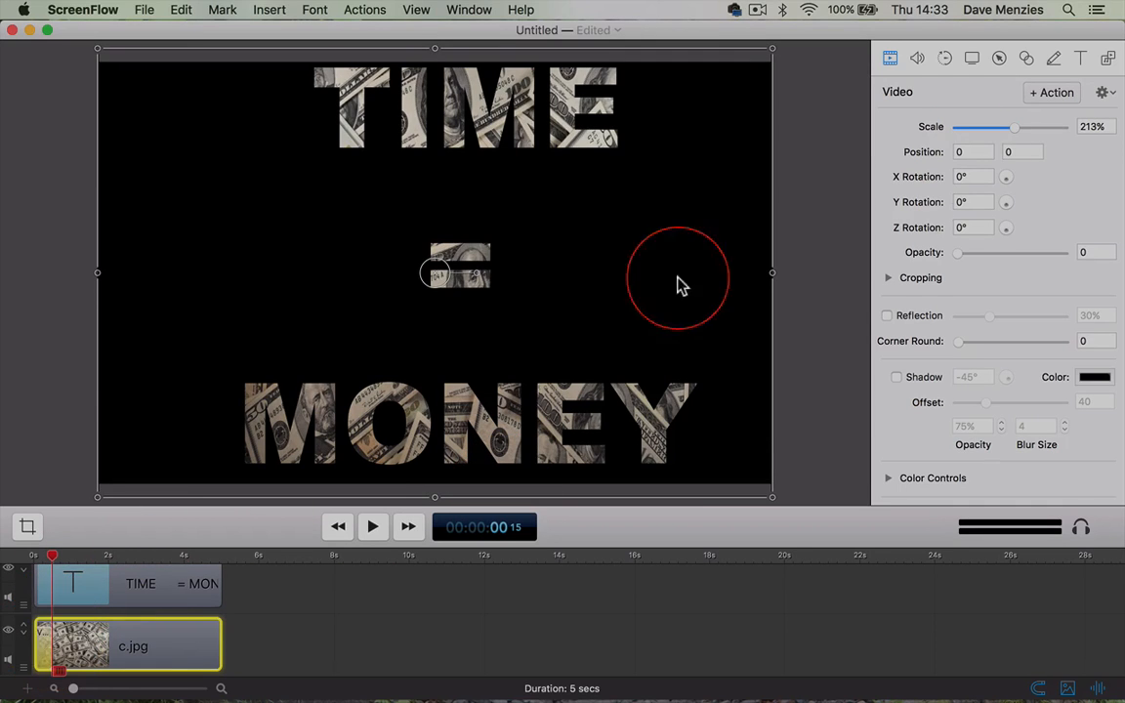
# - Set the duration of the c.jpg fade action to 2.0 secs
pyautogui.click(945, 59)
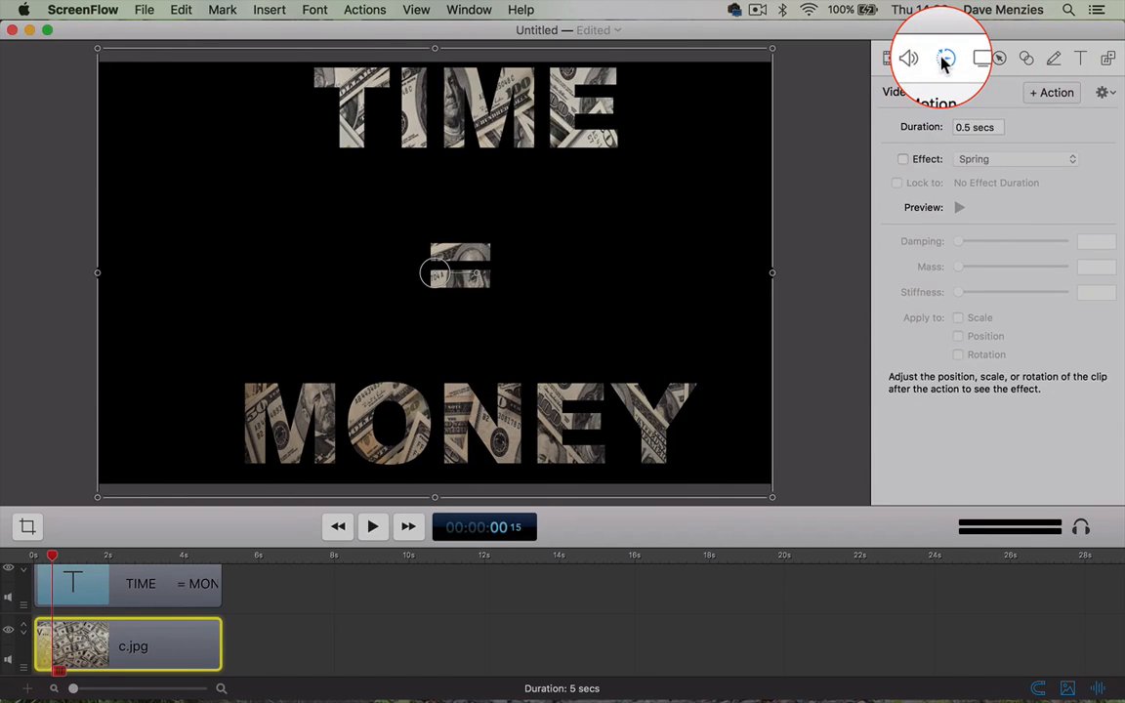
pyautogui.click(970, 127)
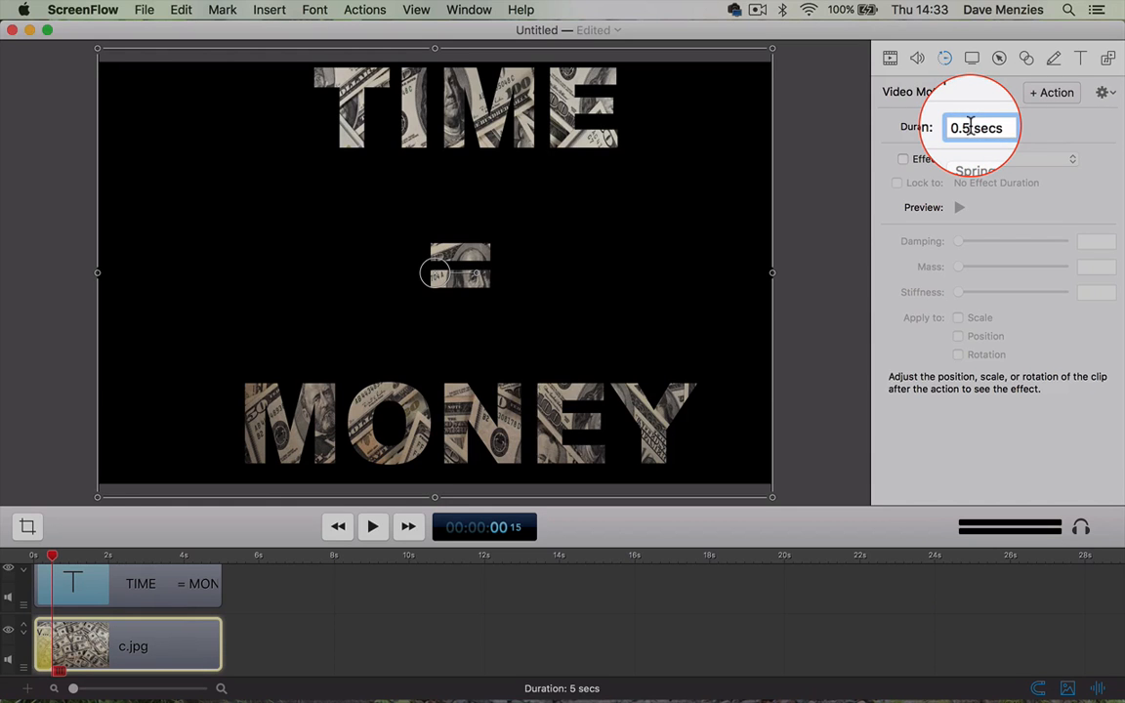
pyautogui.press('BackSpace')
pyautogui.press('BackSpace')
pyautogui.press('BackSpace')
pyautogui.write('2')
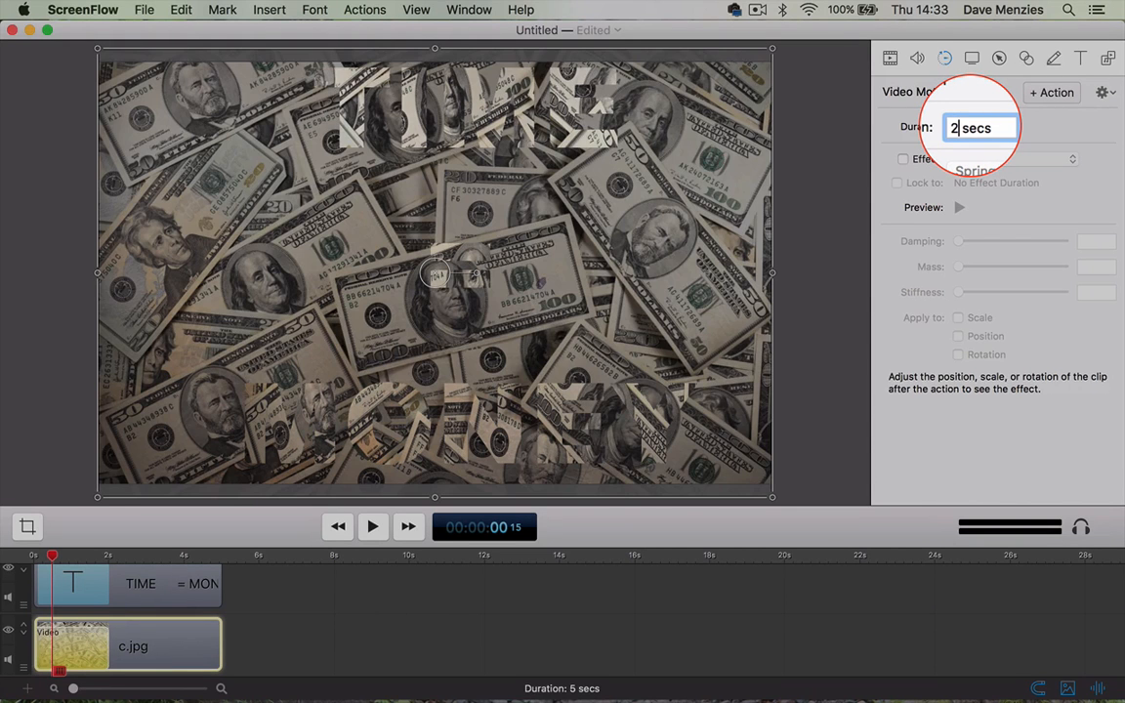
pyautogui.write('.0')
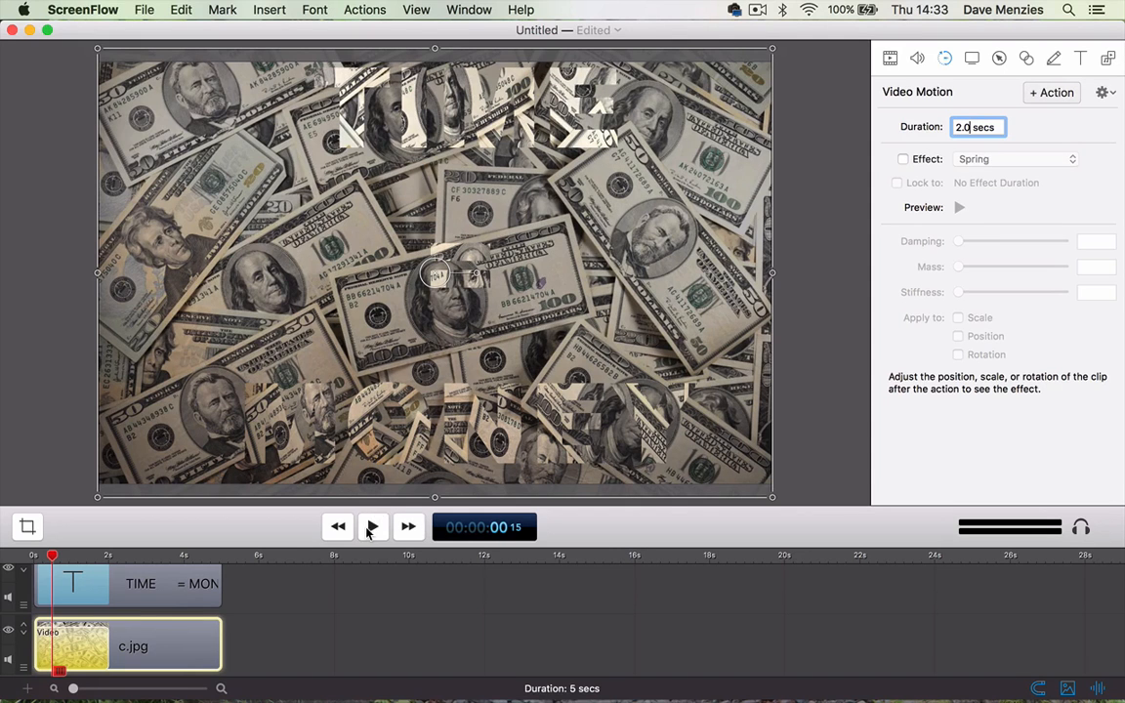
# - Play the timeline from the start to review the background picture's fade-out behind the title
pyautogui.click(338, 528)
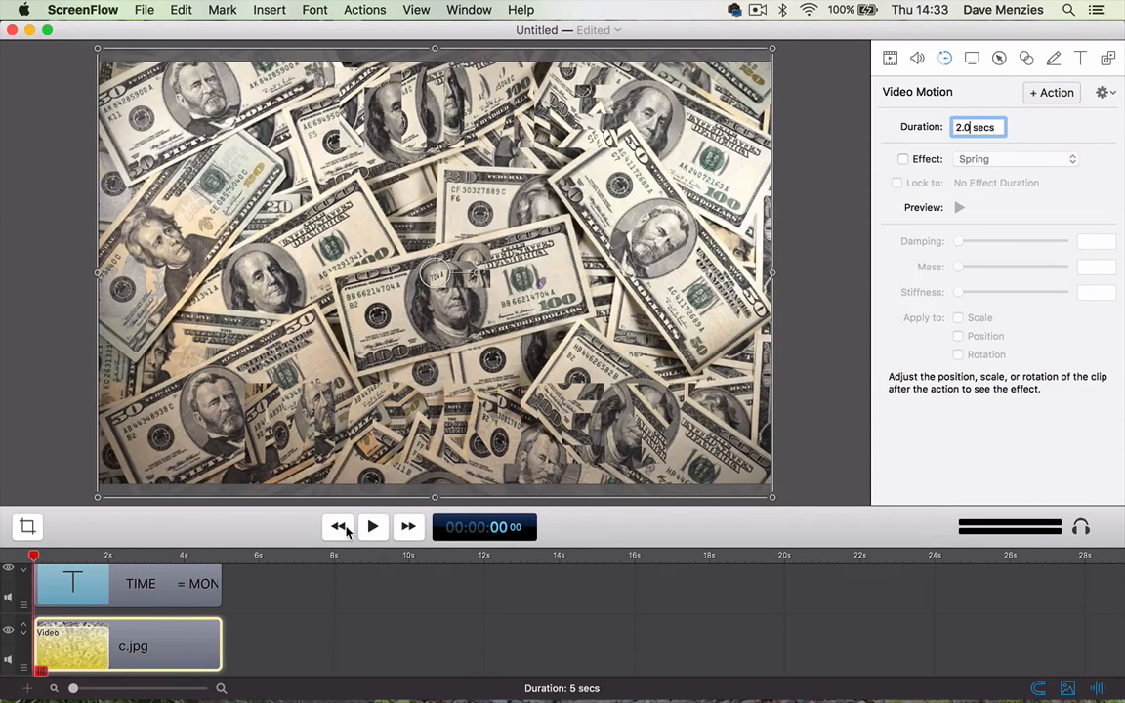
pyautogui.click(373, 529)
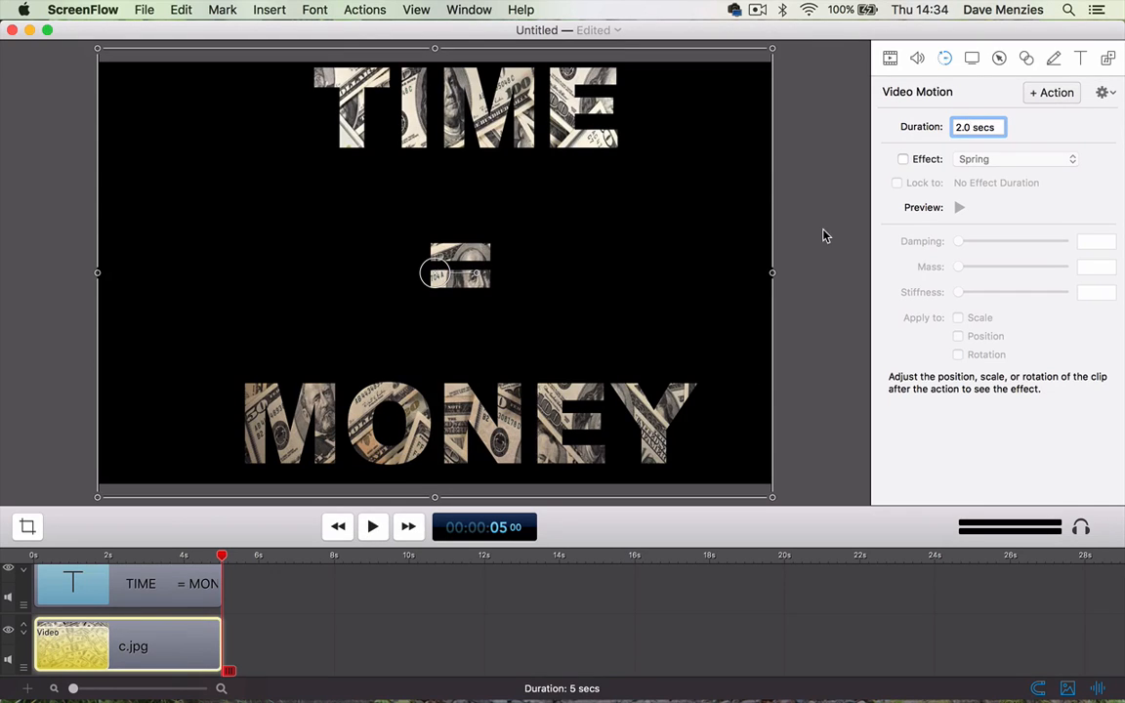
pyautogui.click(508, 128)
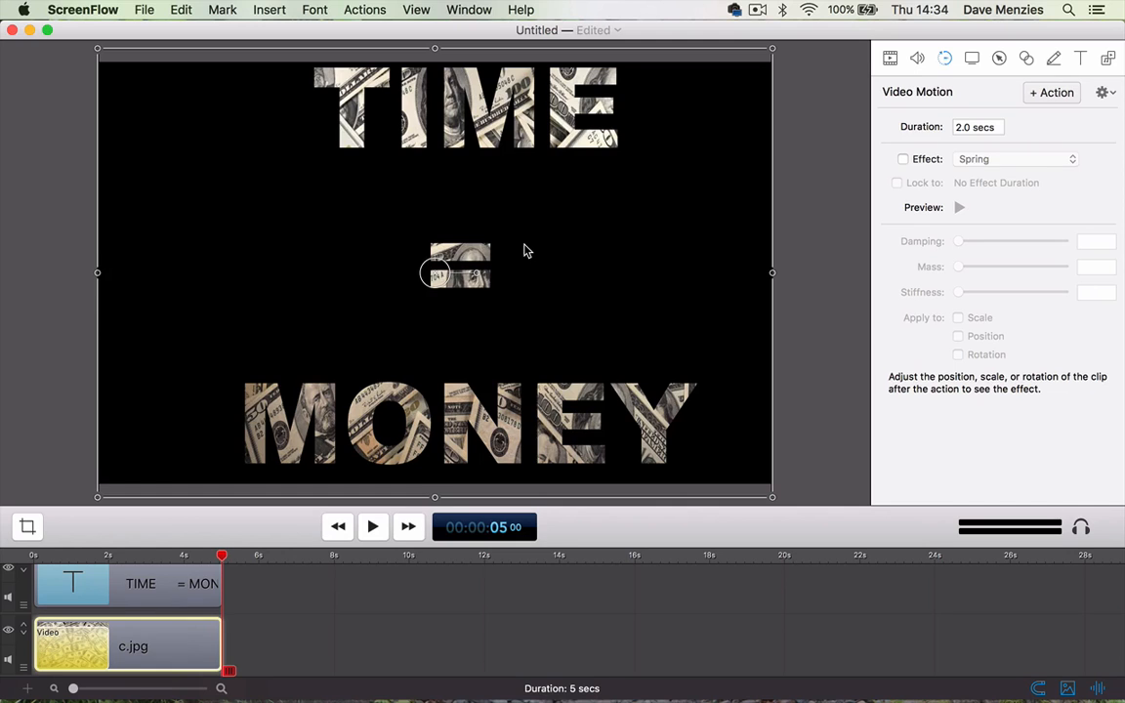
# - Scale the text clip to 310% and move it to position 0, -1,157 so the word TIME spans the canvas
pyautogui.click(144, 584)
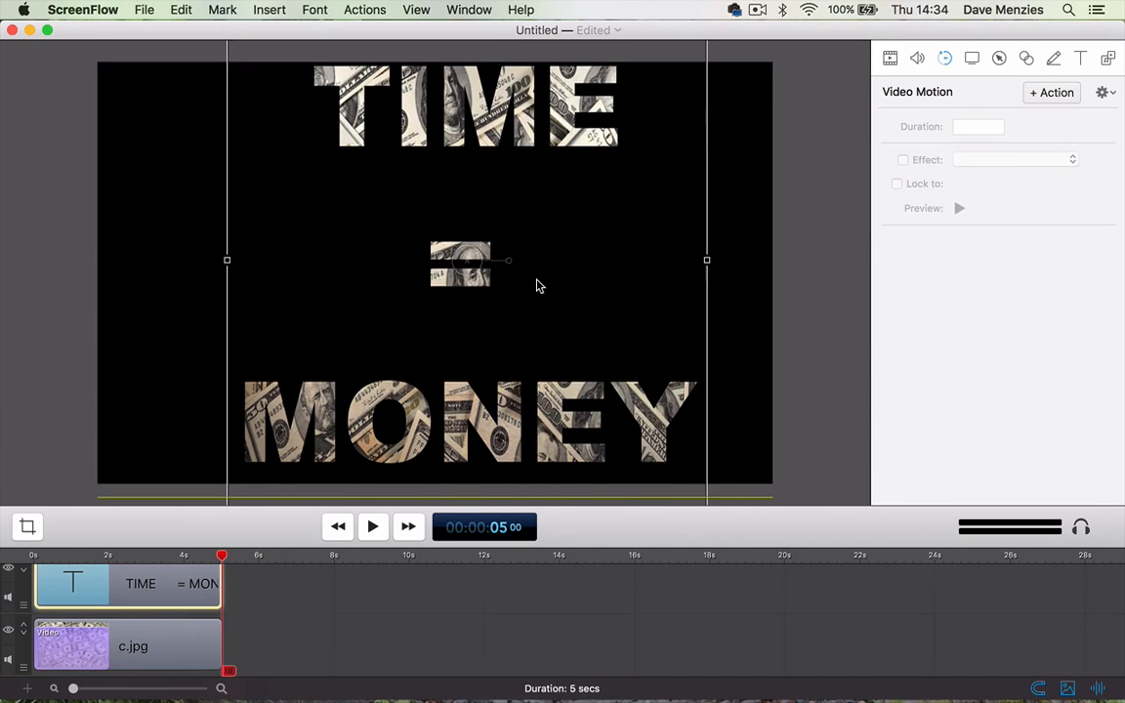
pyautogui.moveTo(536, 284); pyautogui.dragTo(519, 423)
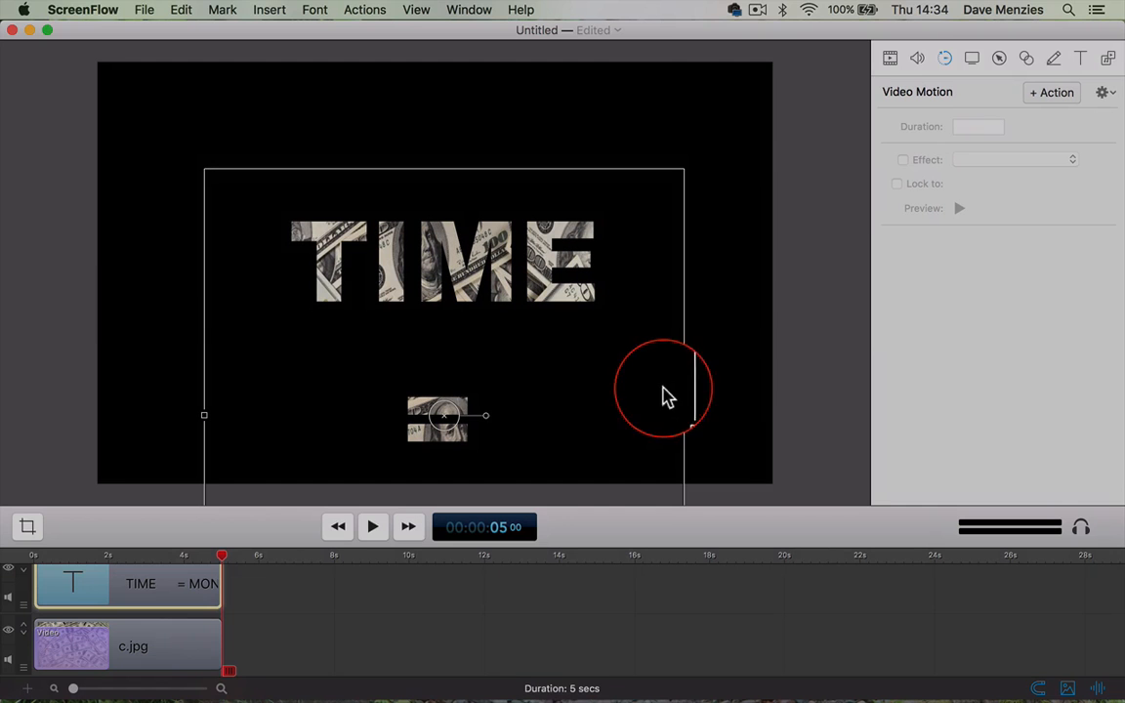
pyautogui.click(890, 58)
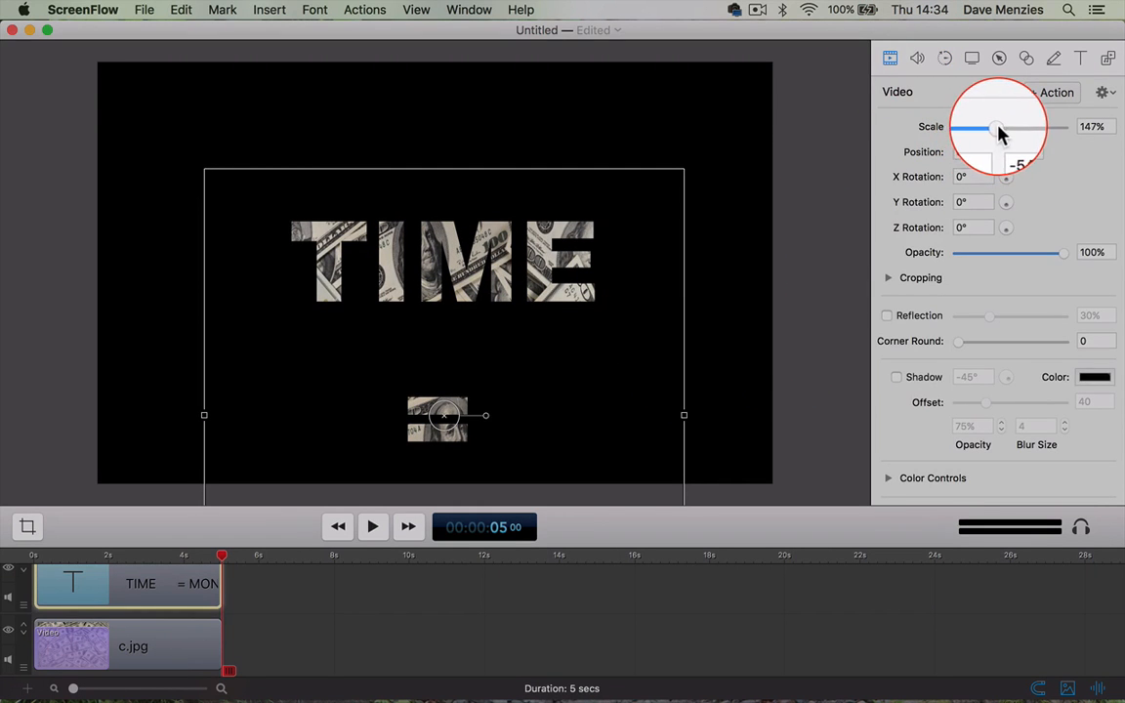
pyautogui.moveTo(998, 131); pyautogui.dragTo(1031, 135)
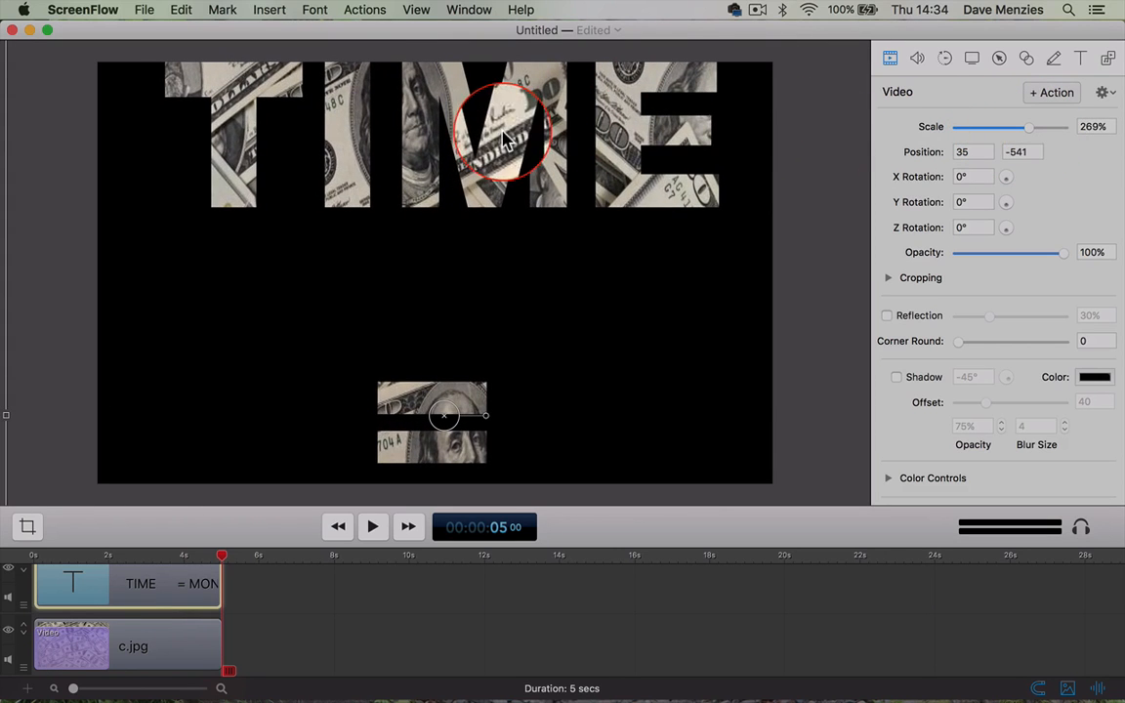
pyautogui.moveTo(500, 126); pyautogui.dragTo(502, 291)
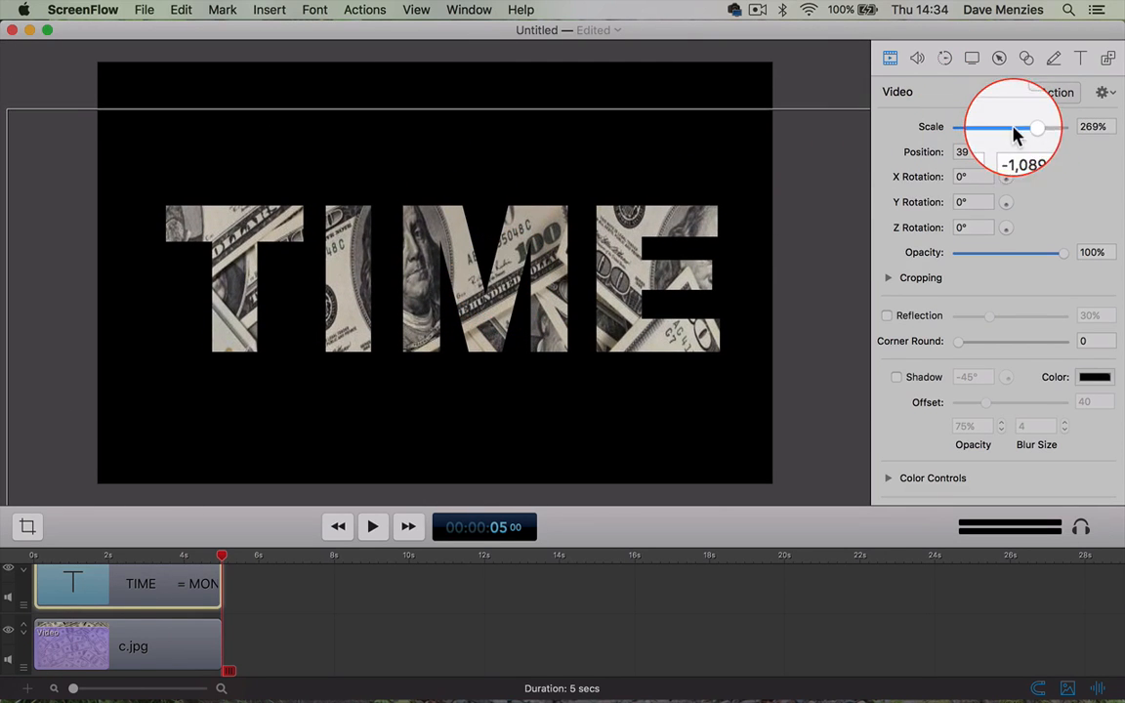
pyautogui.moveTo(1030, 135); pyautogui.dragTo(1041, 134)
pyautogui.moveTo(666, 234); pyautogui.dragTo(564, 264)
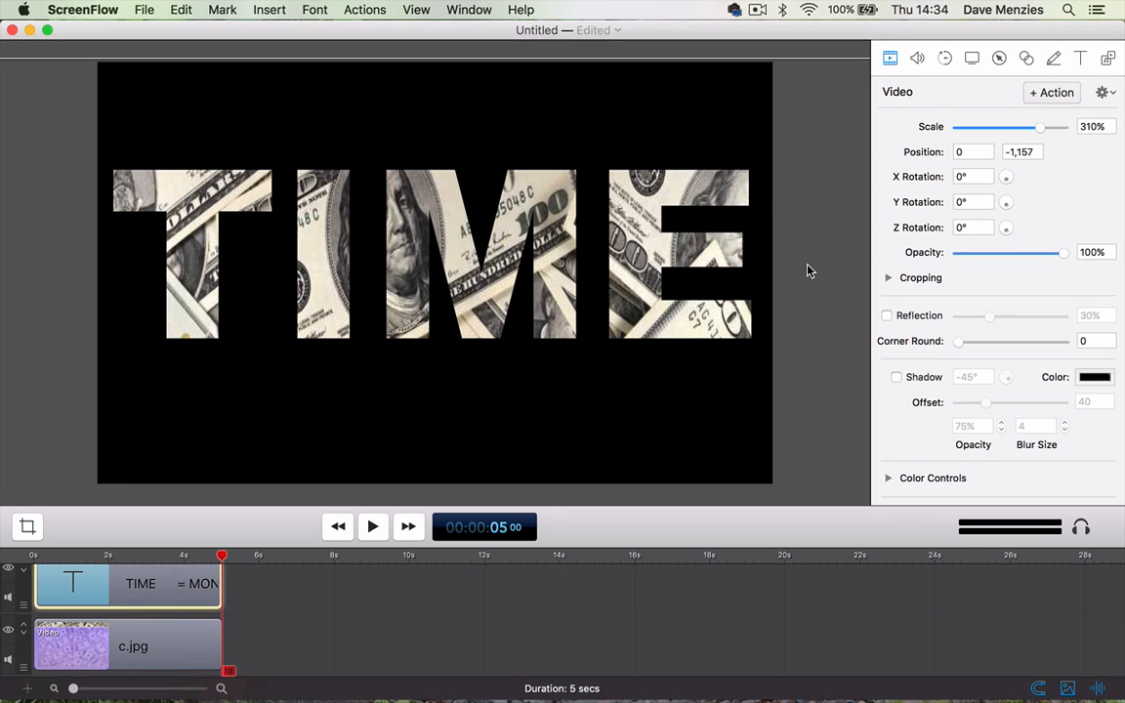
# - Play the timeline from the start to preview the fade with the enlarged TIME text
pyautogui.click(338, 527)
pyautogui.click(377, 526)
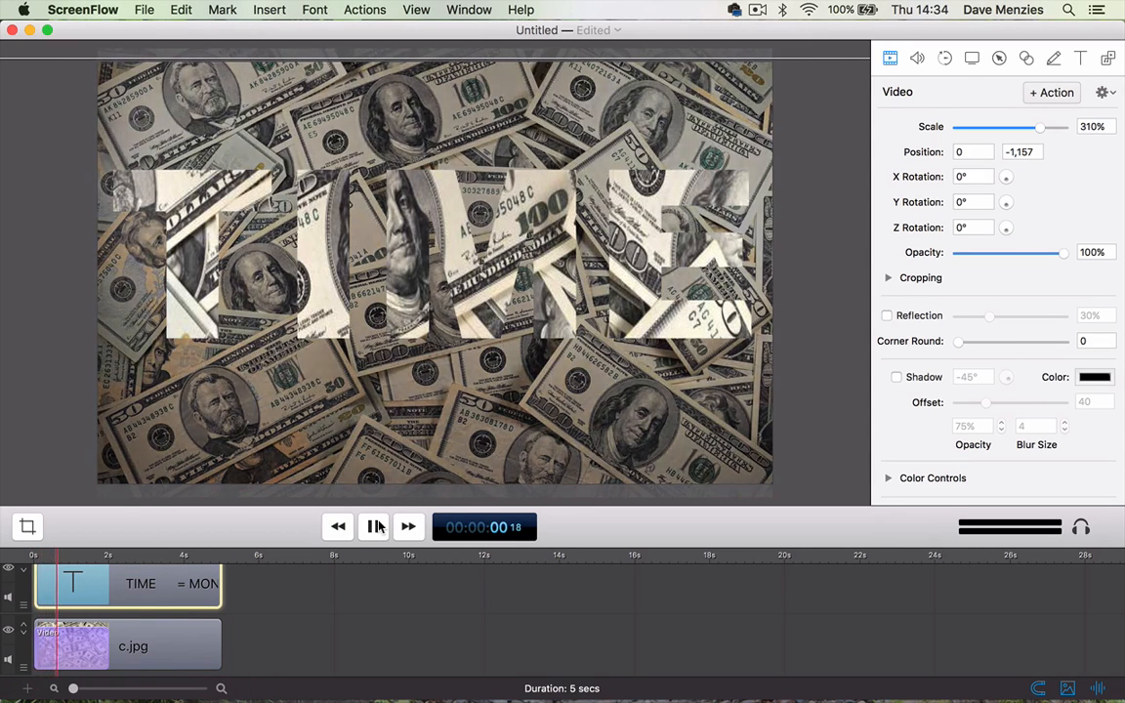